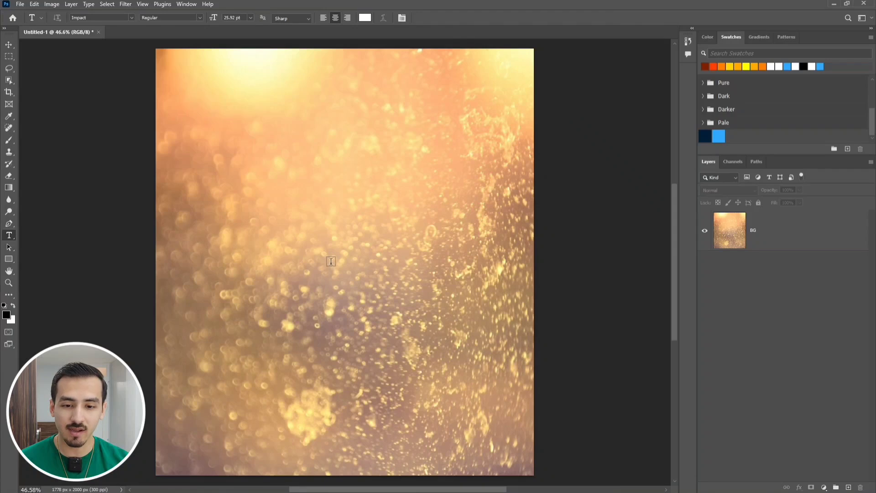
# - Add the text "Clan" near the middle of the canvas and scale it up proportionally to a large headline
pyautogui.click(331, 261)
pyautogui.write('Clan')
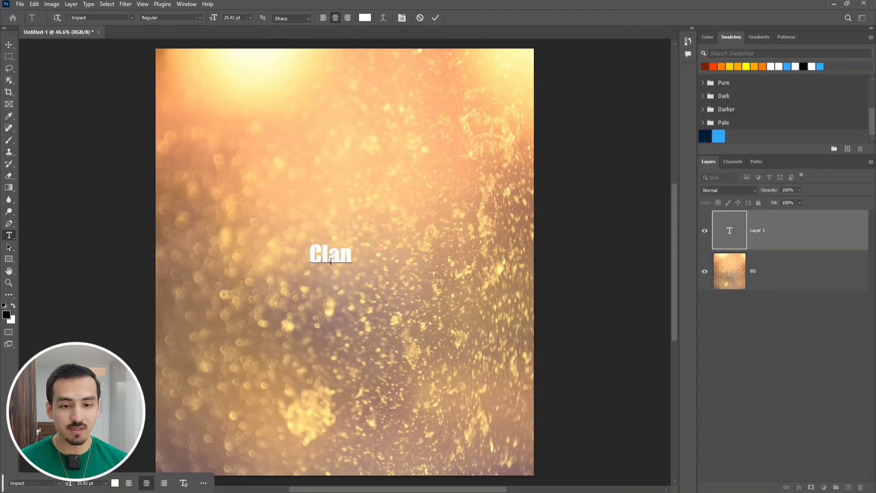
pyautogui.hotkey('ctrl', 'Return')
pyautogui.hotkey('ctrl', 't')
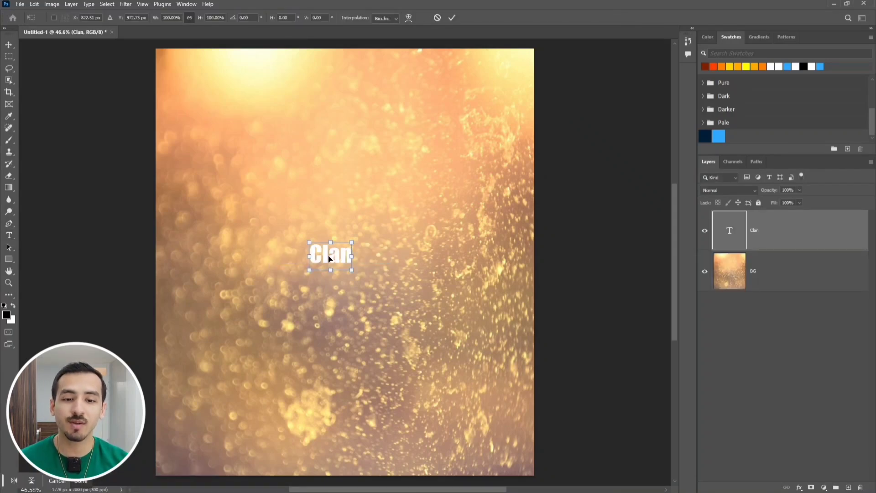
pyautogui.moveTo(330, 259); pyautogui.dragTo(541, 383)
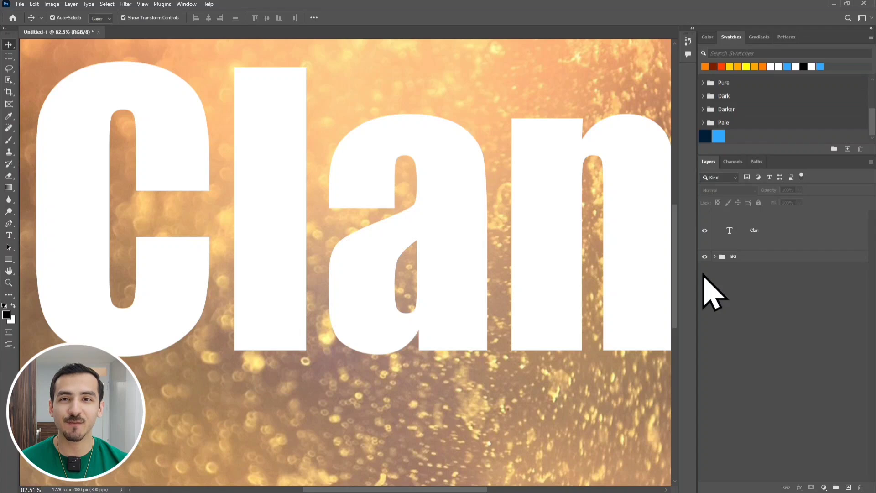
# - Add a Color Overlay to the Clan text layer in orange with hue 30, saturation 100 and brightness 100
pyautogui.doubleClick(784, 233)
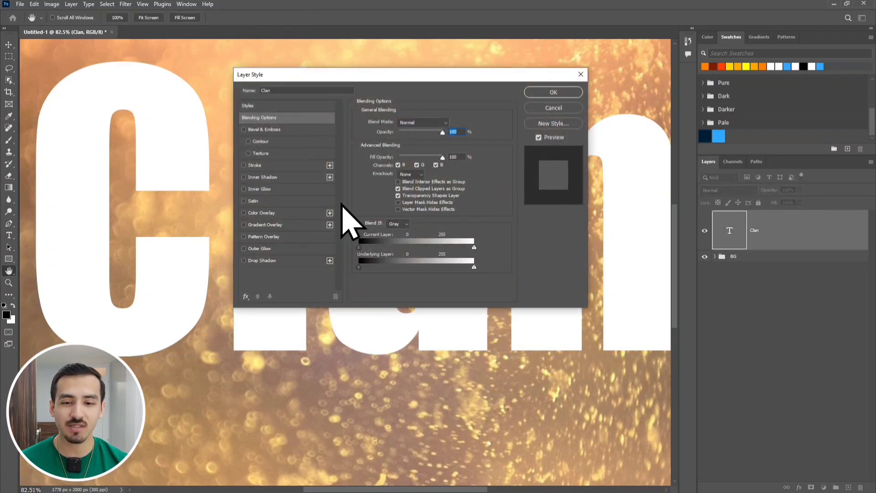
pyautogui.click(260, 213)
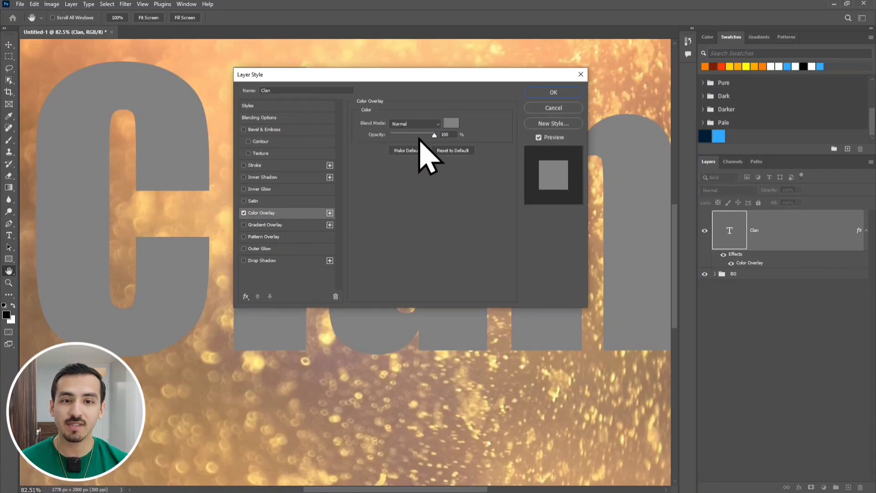
pyautogui.click(449, 126)
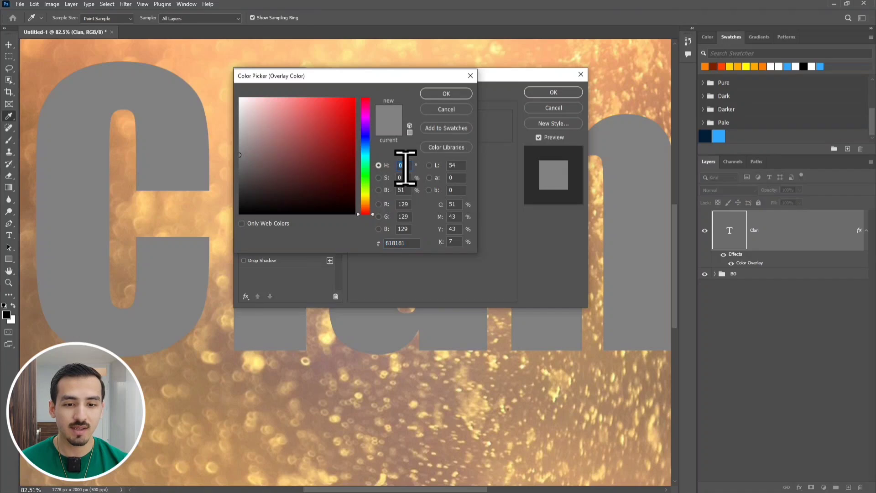
pyautogui.write('30')
pyautogui.press('Tab')
pyautogui.write('100')
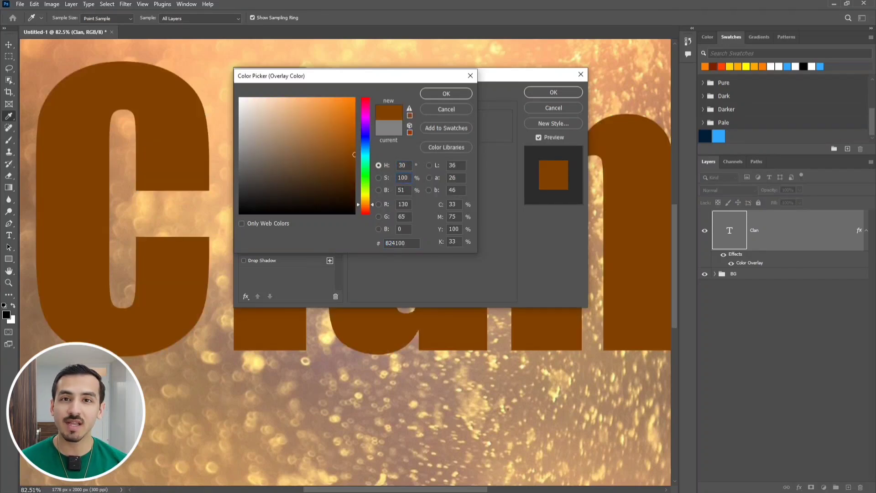
pyautogui.press('Tab')
pyautogui.write('100')
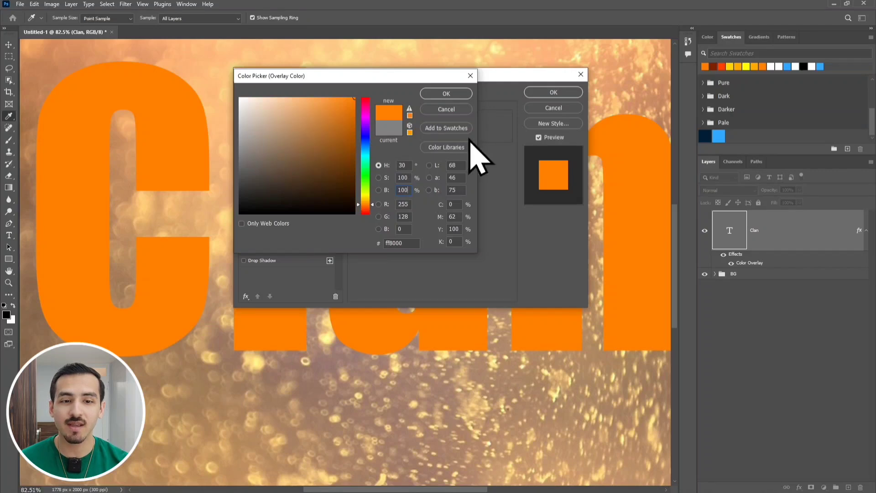
pyautogui.click(446, 95)
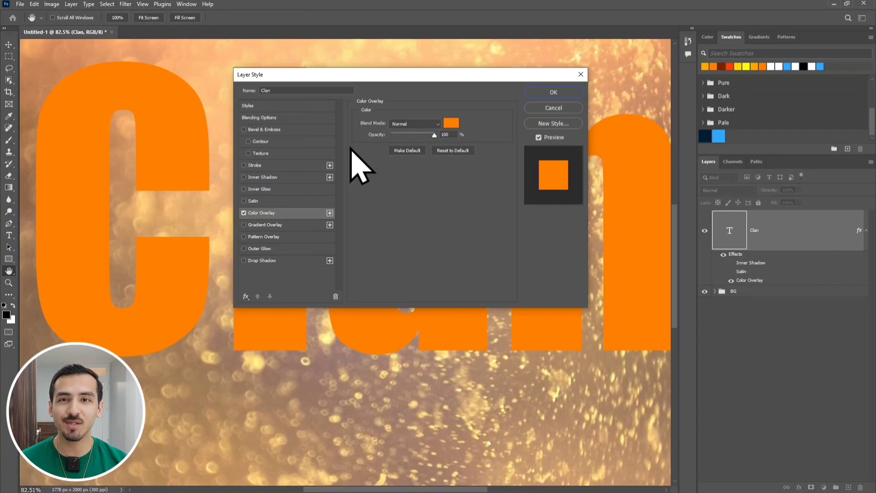
# - Enable an Inner Shadow on the Clan text with Normal blend mode and 100% opacity
pyautogui.click(280, 177)
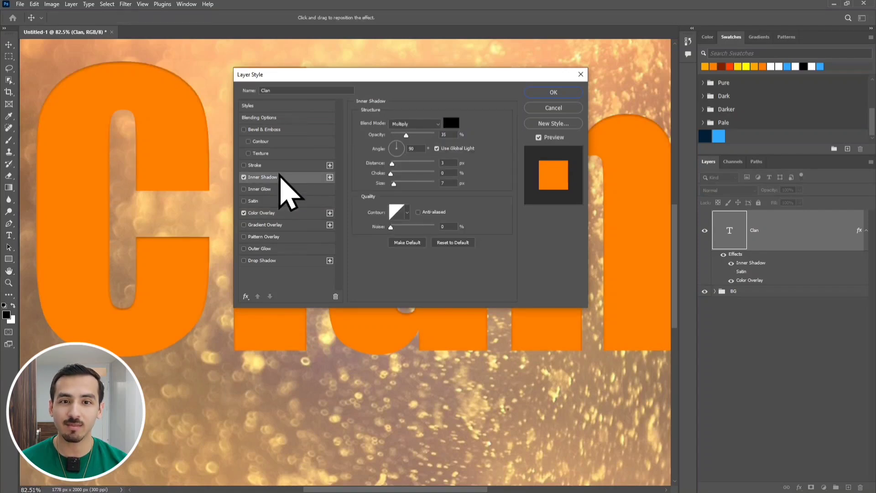
pyautogui.click(403, 124)
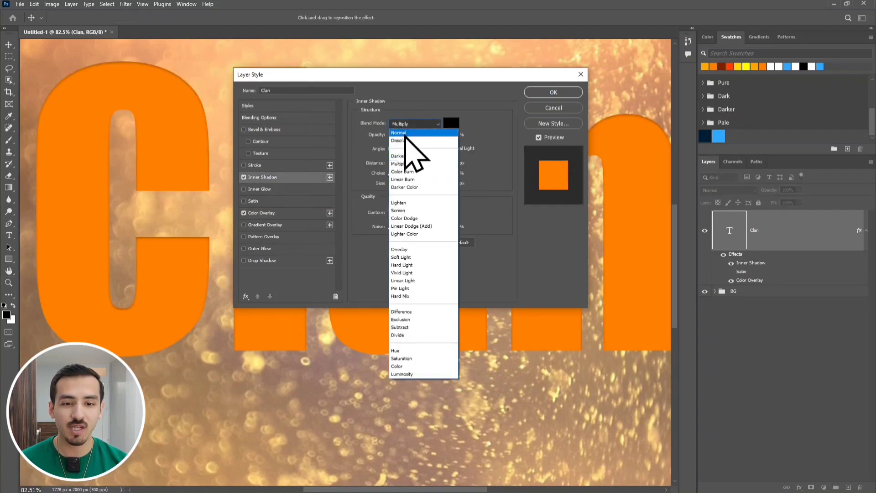
pyautogui.click(404, 134)
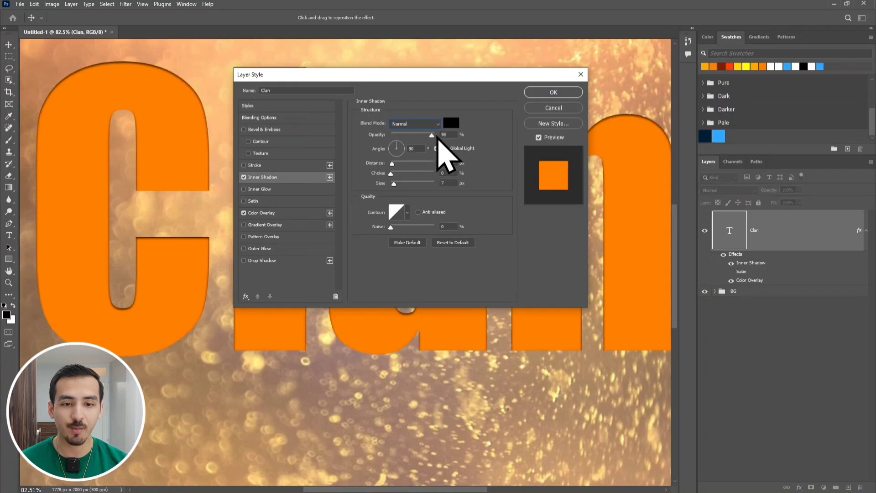
# - Set the Inner Shadow colour to hue 40, saturation 100 and brightness 100
pyautogui.click(451, 124)
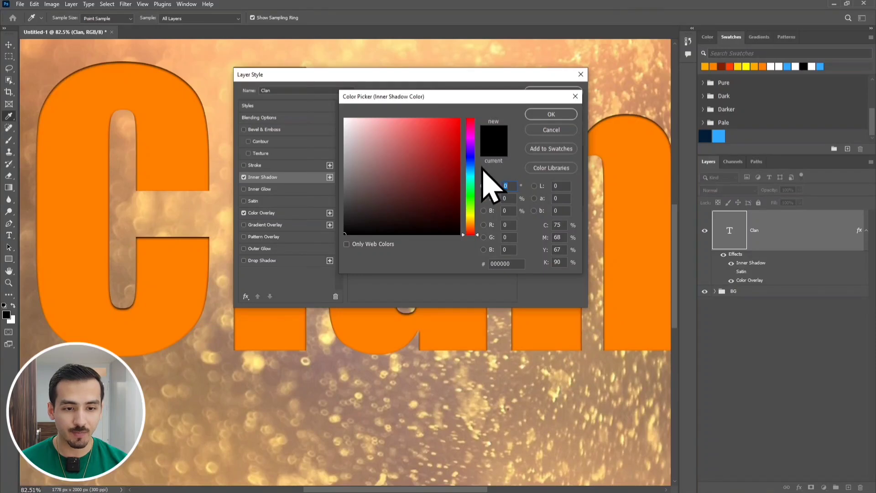
pyautogui.write('40')
pyautogui.press('Tab')
pyautogui.write('1')
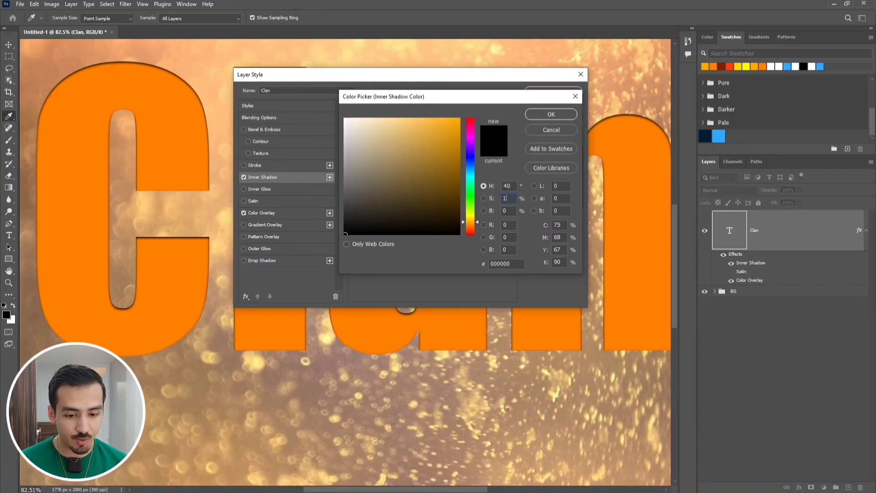
pyautogui.write('00')
pyautogui.press('Tab')
pyautogui.write('100')
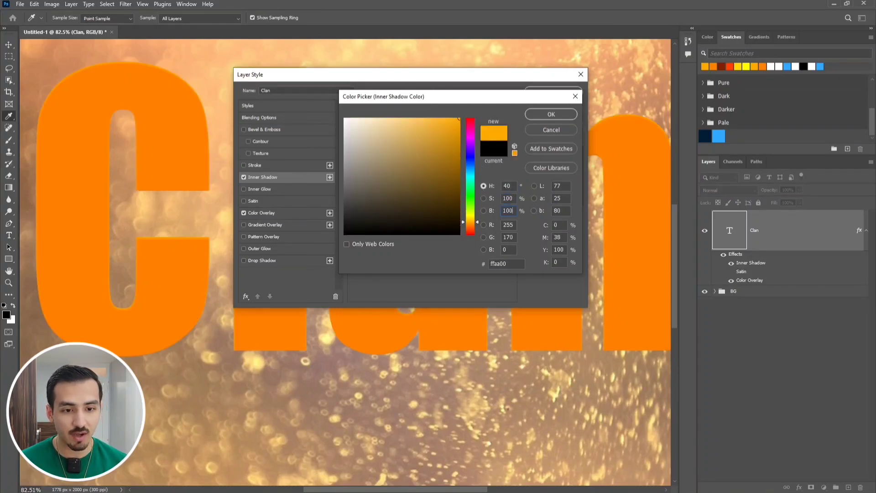
pyautogui.click(553, 117)
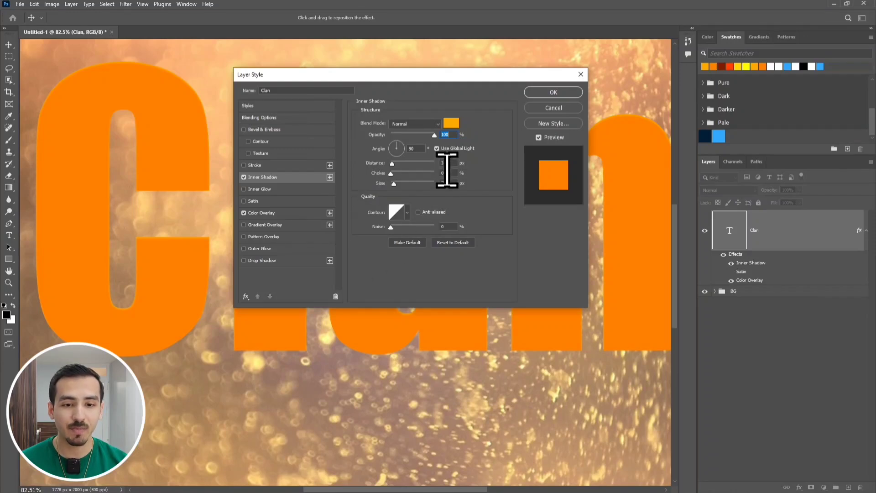
# - Set the Inner Shadow distance to 0 px and its size to about 202 px
pyautogui.doubleClick(445, 165)
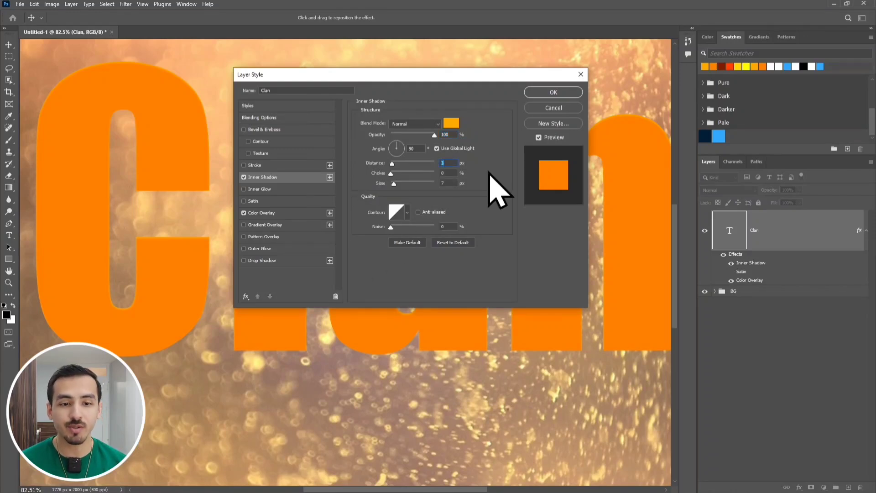
pyautogui.write('0')
pyautogui.press('Tab')
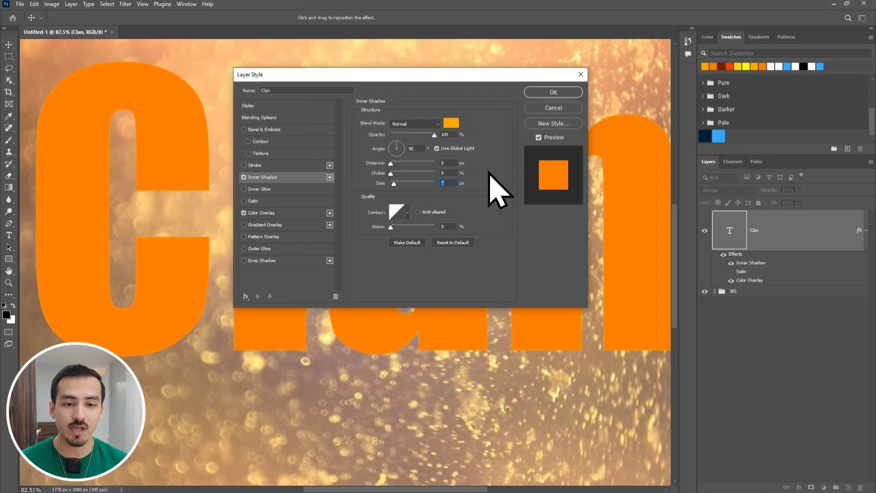
pyautogui.moveTo(394, 183); pyautogui.dragTo(429, 192)
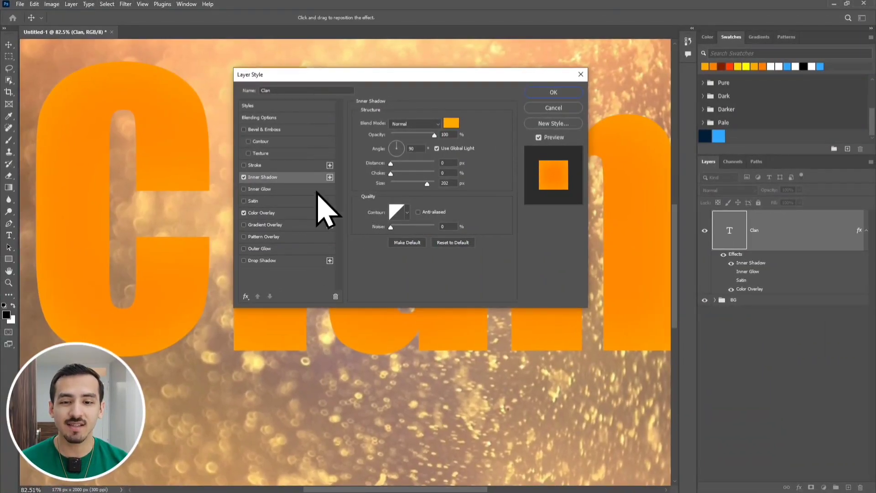
# - Enable an Inner Glow on the Clan text with Color Dodge blend mode and 100% opacity
pyautogui.click(270, 188)
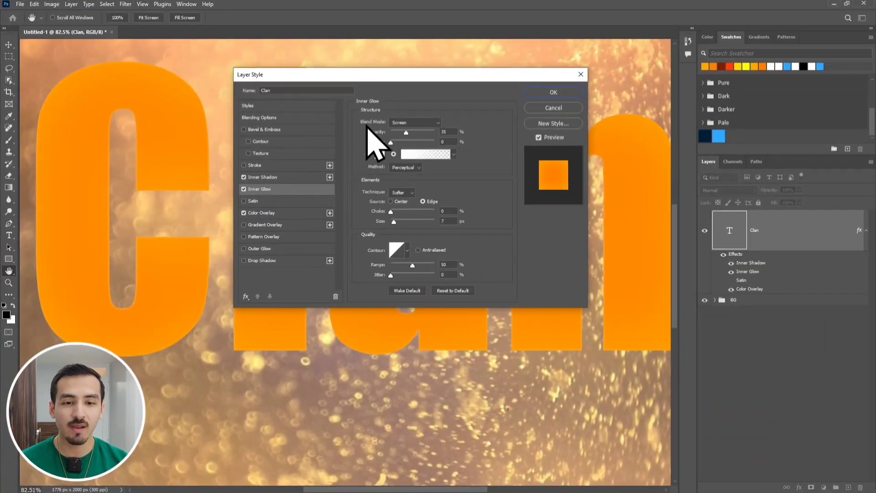
pyautogui.click(413, 124)
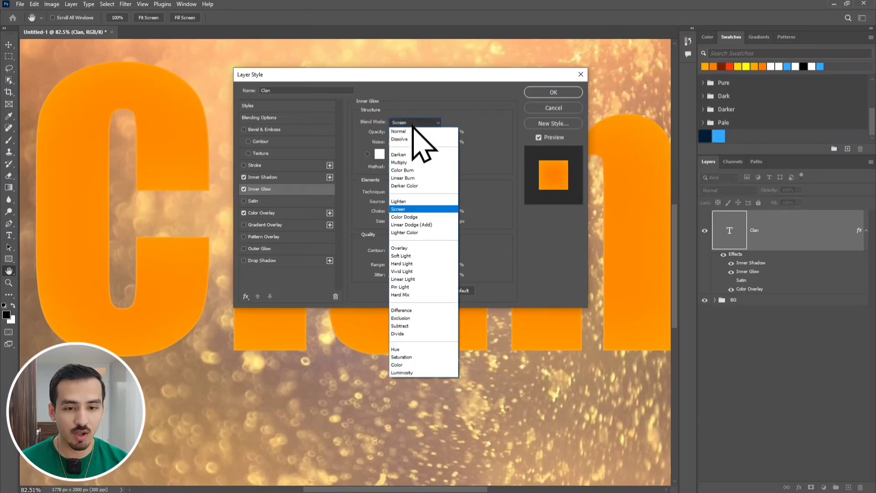
pyautogui.click(433, 217)
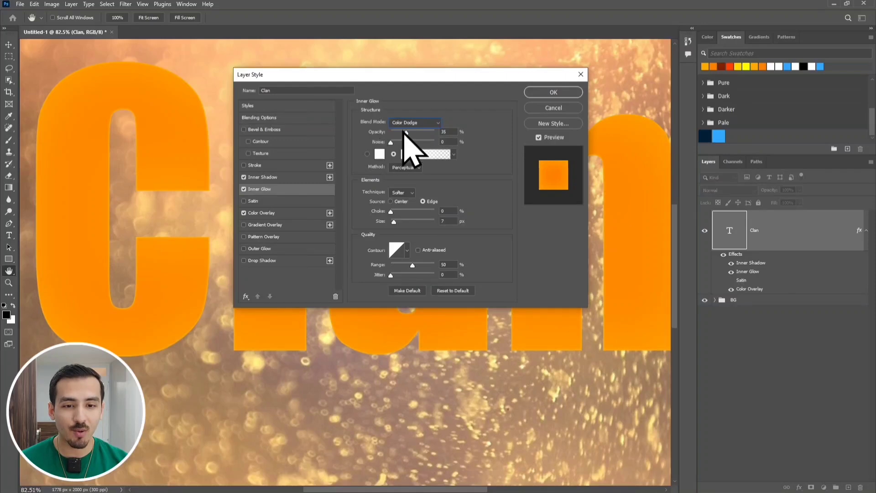
pyautogui.moveTo(407, 133); pyautogui.dragTo(440, 139)
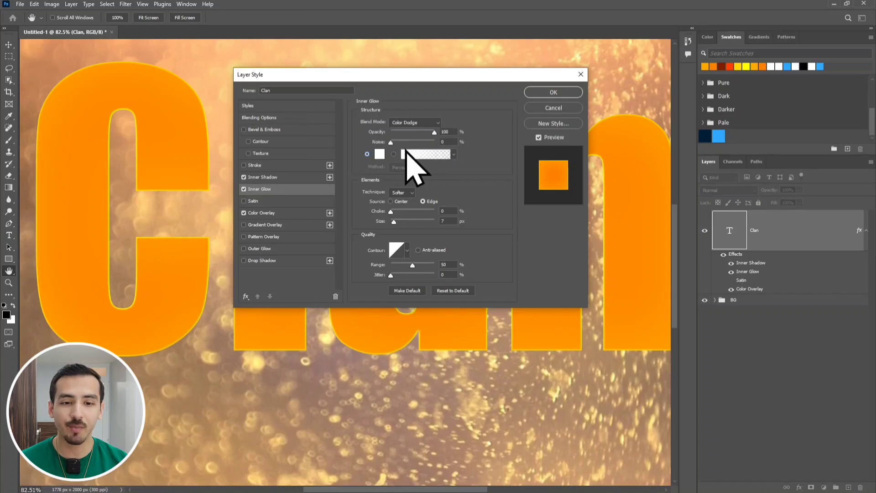
# - Make the Inner Glow a solid colour with hue 50, saturation 100 and brightness 100
pyautogui.click(380, 154)
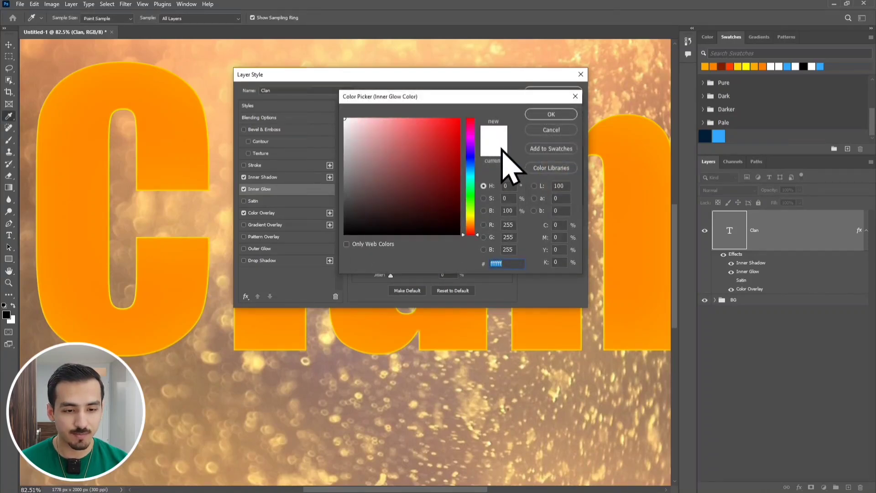
pyautogui.click(510, 185)
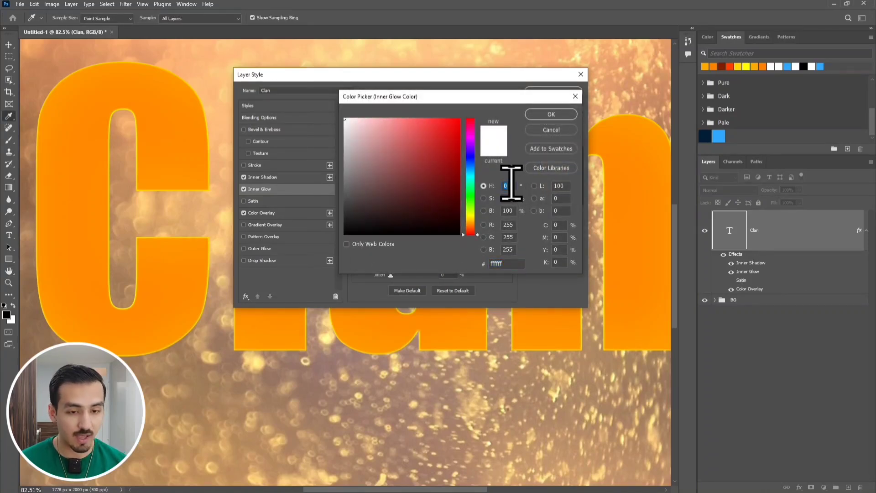
pyautogui.write('50')
pyautogui.press('Tab')
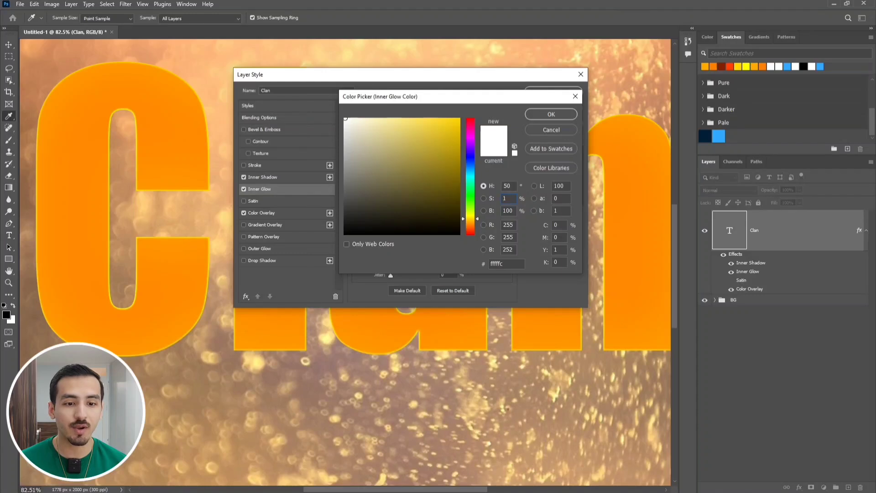
pyautogui.write('100')
pyautogui.press('Tab')
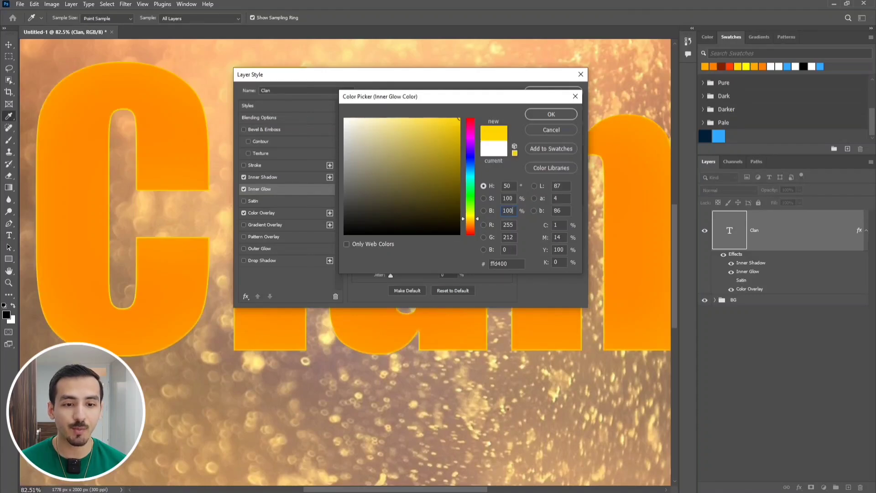
pyautogui.click(543, 115)
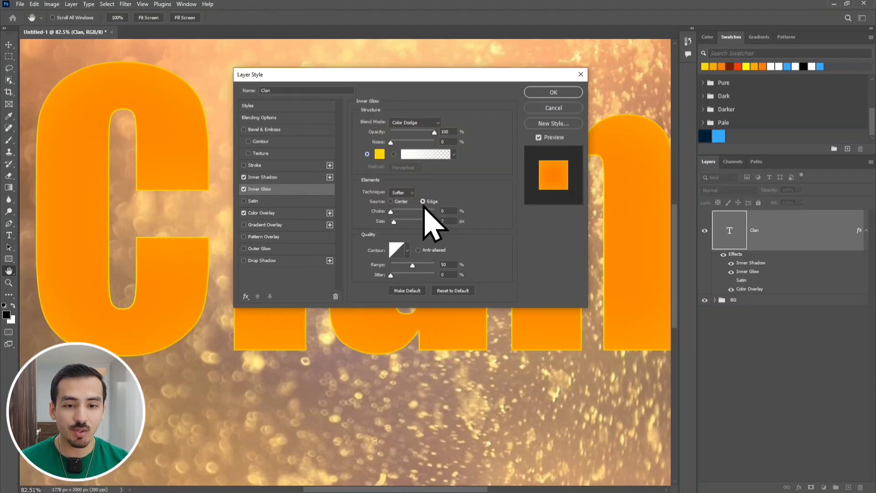
# - Compare the Center glow source, return it to Edge, and set the Inner Glow size to about 29 px
pyautogui.click(398, 202)
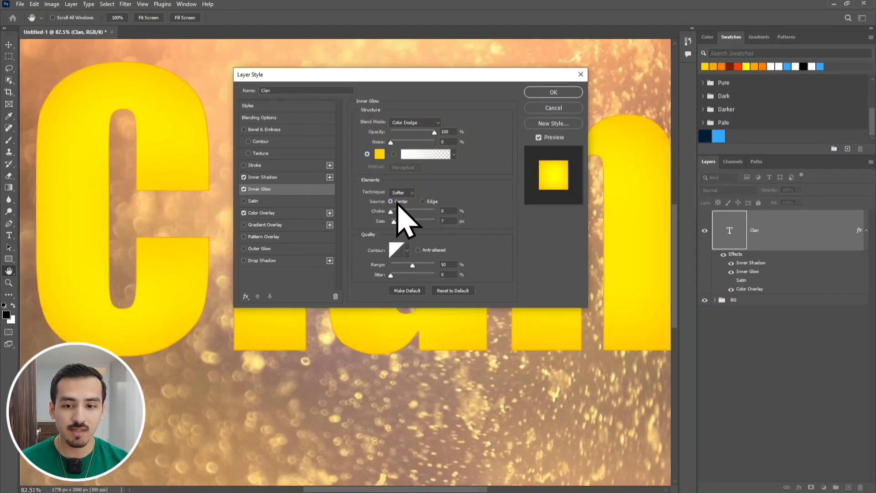
pyautogui.click(424, 202)
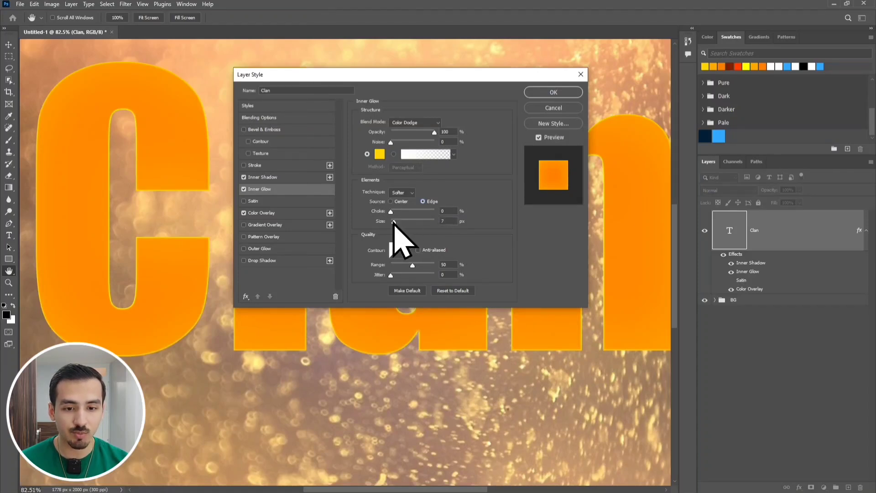
pyautogui.moveTo(393, 221); pyautogui.dragTo(402, 223)
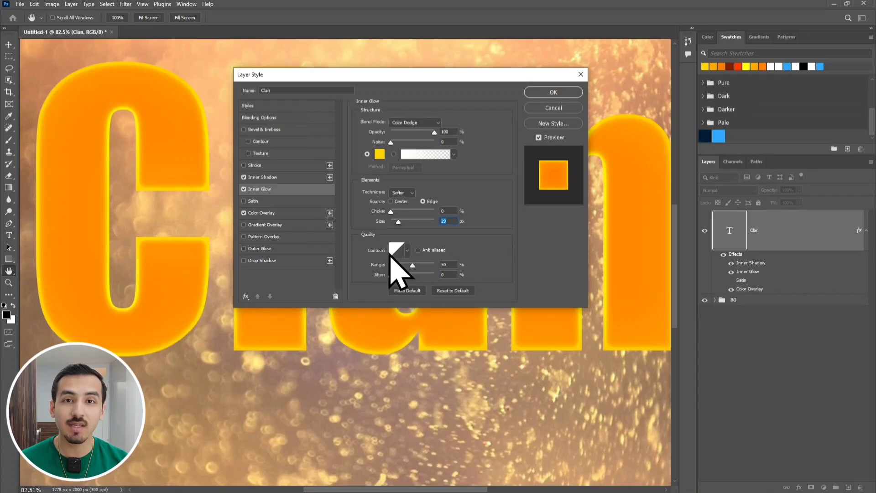
# - Give the Inner Glow a single-peak, cone-shaped contour and set its range to about 85%
pyautogui.click(406, 249)
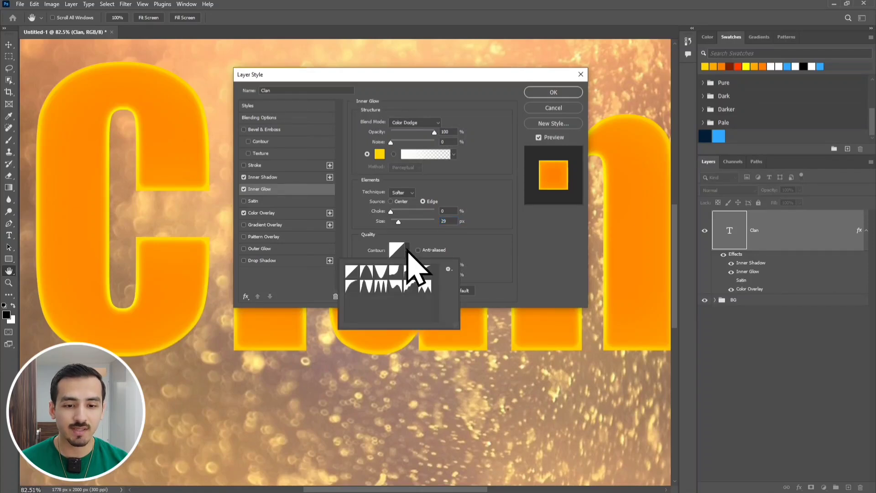
pyautogui.click(369, 271)
pyautogui.click(463, 245)
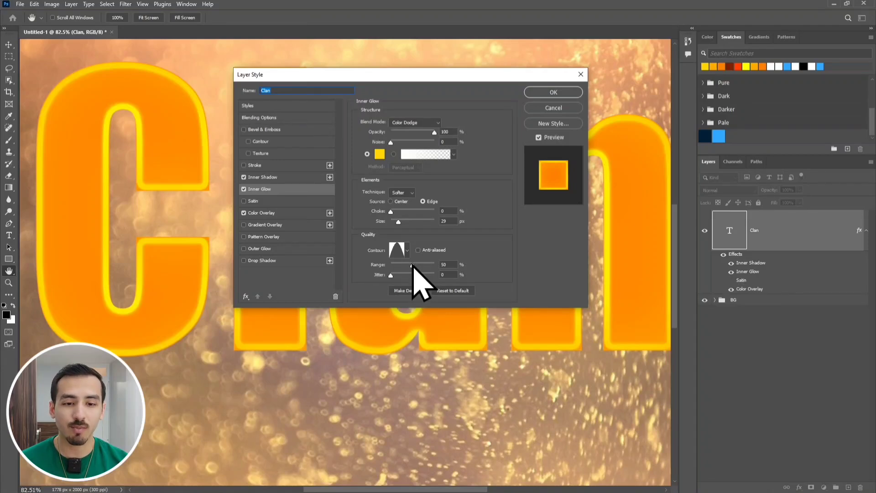
pyautogui.moveTo(413, 265); pyautogui.dragTo(445, 269)
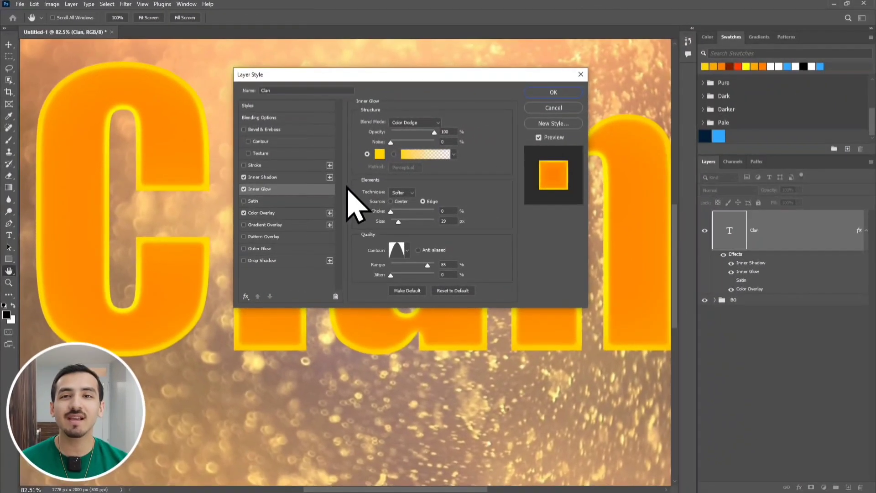
# - Enable Satin on the Clan text at 100% opacity, coloured with hue 15, saturation 100 and brightness 50
pyautogui.click(254, 201)
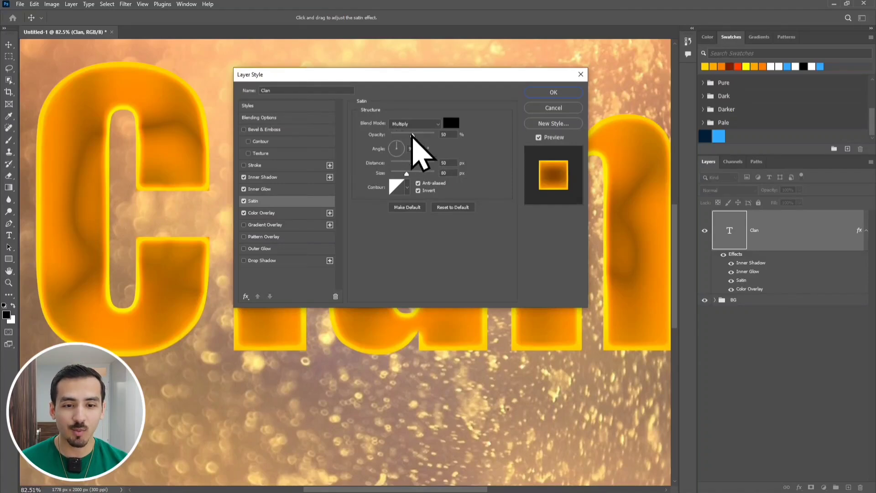
pyautogui.moveTo(413, 137); pyautogui.dragTo(442, 141)
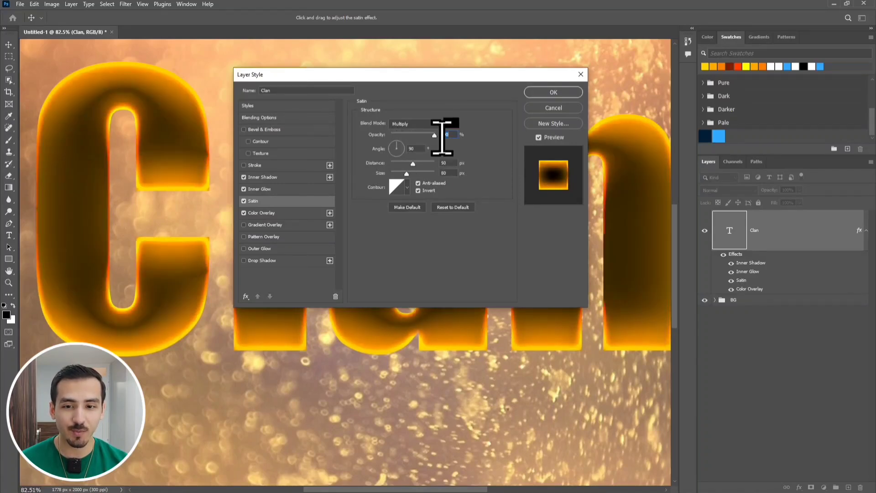
pyautogui.click(457, 125)
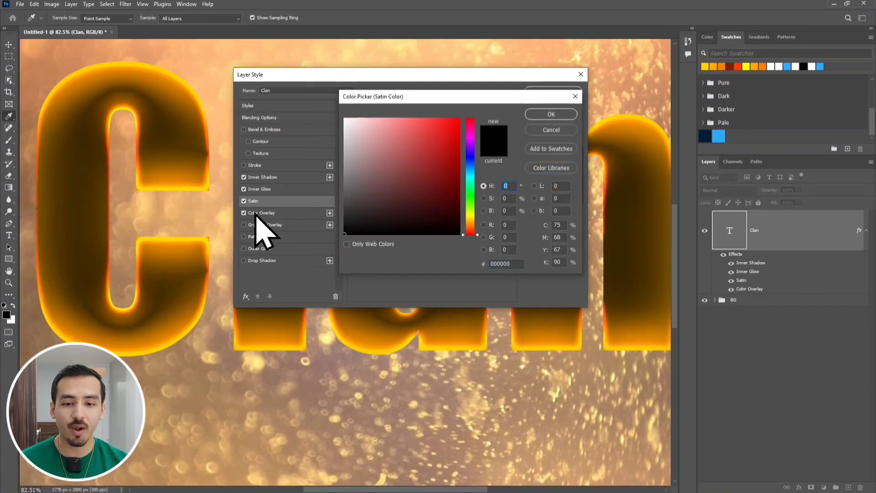
pyautogui.write('15')
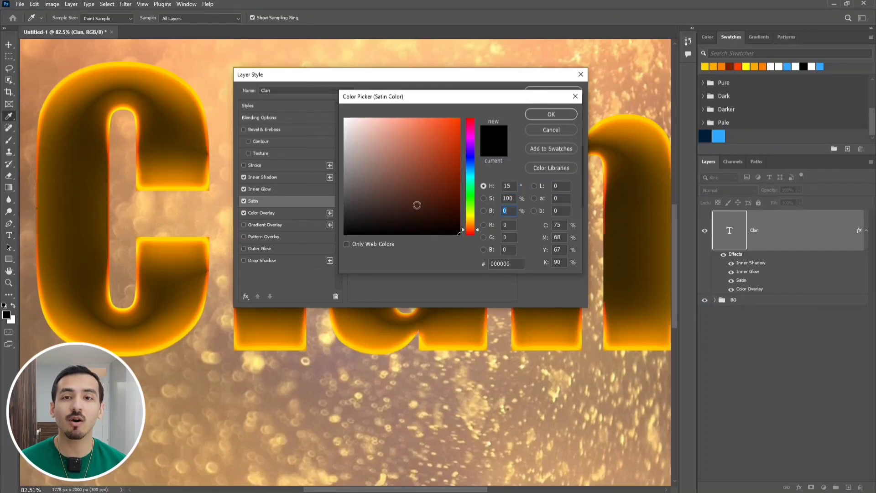
pyautogui.write('50')
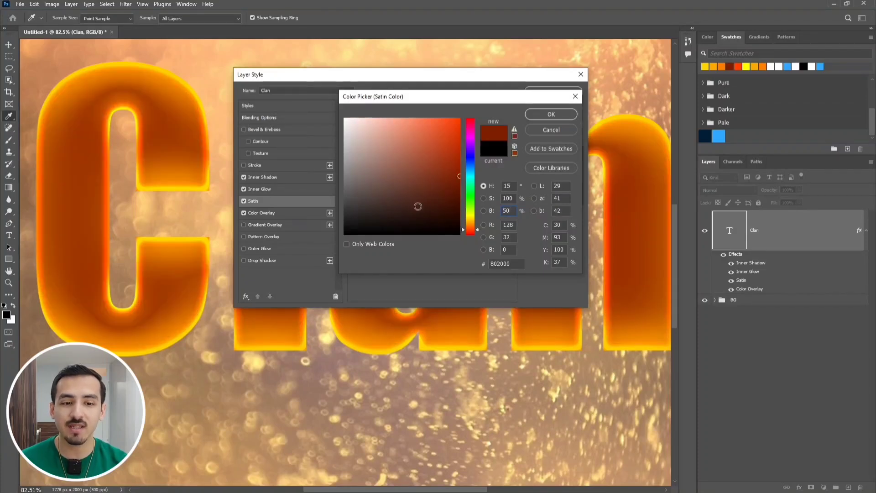
pyautogui.click(551, 115)
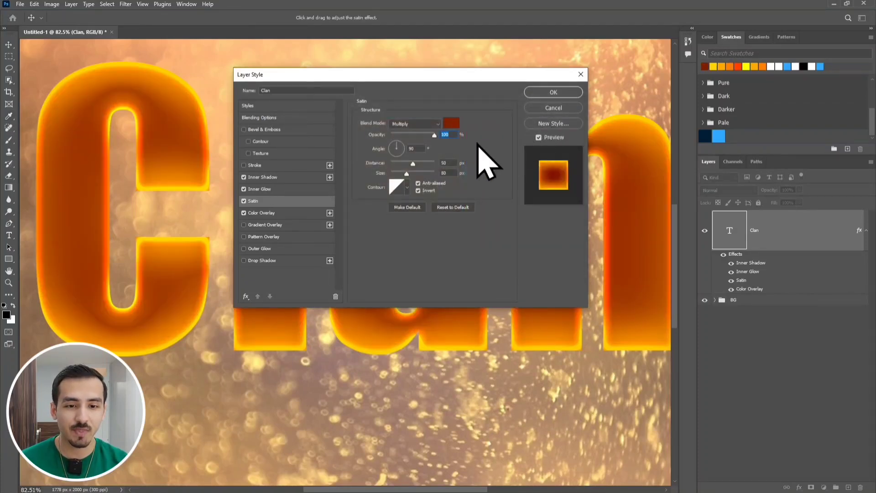
# - Set the Satin angle to 120°, its distance to about 207 px and its size to 250 px
pyautogui.click(420, 146)
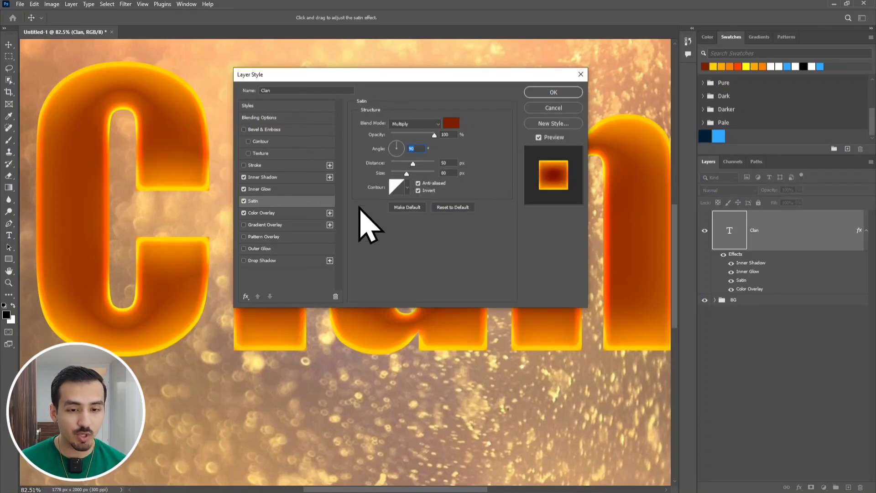
pyautogui.write('120')
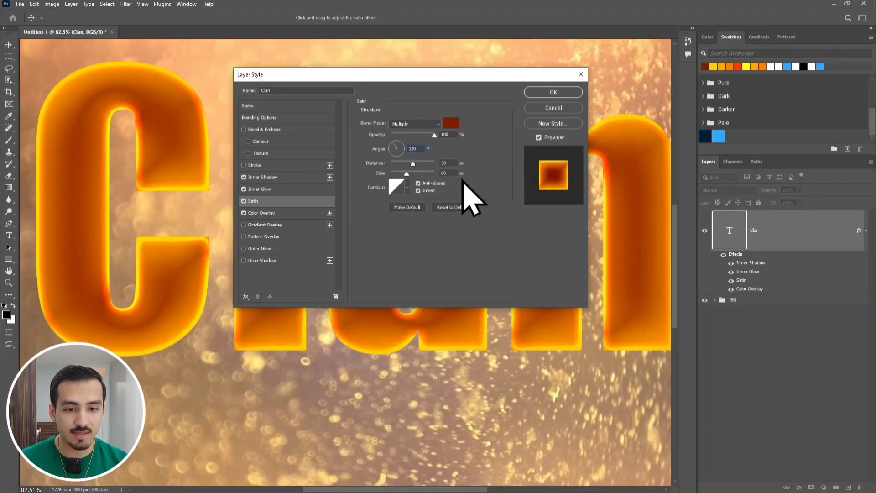
pyautogui.press('Tab')
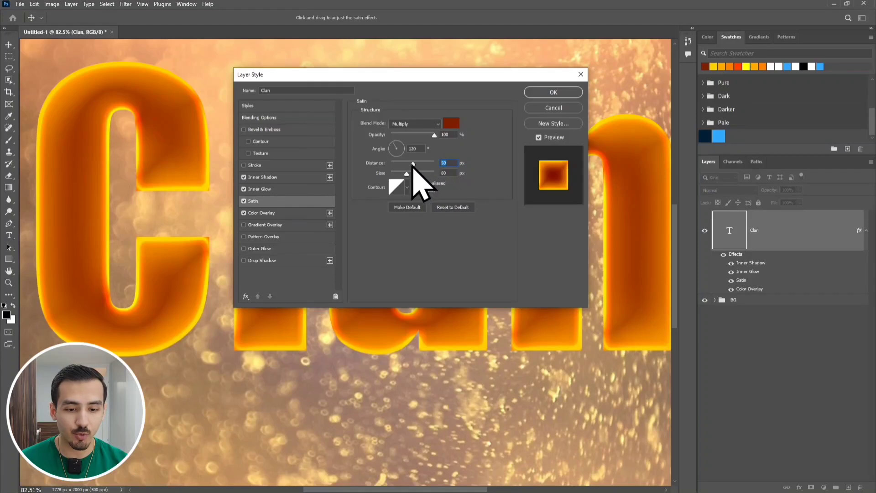
pyautogui.moveTo(412, 164); pyautogui.dragTo(433, 170)
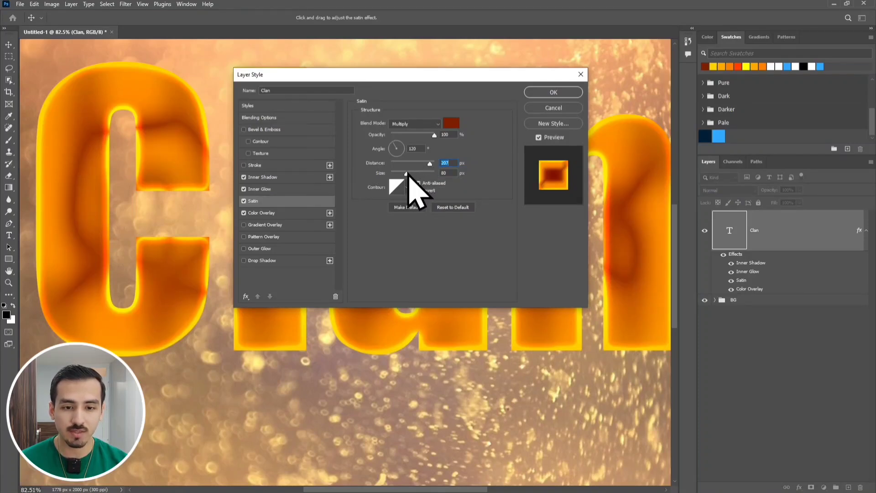
pyautogui.moveTo(408, 174); pyautogui.dragTo(430, 178)
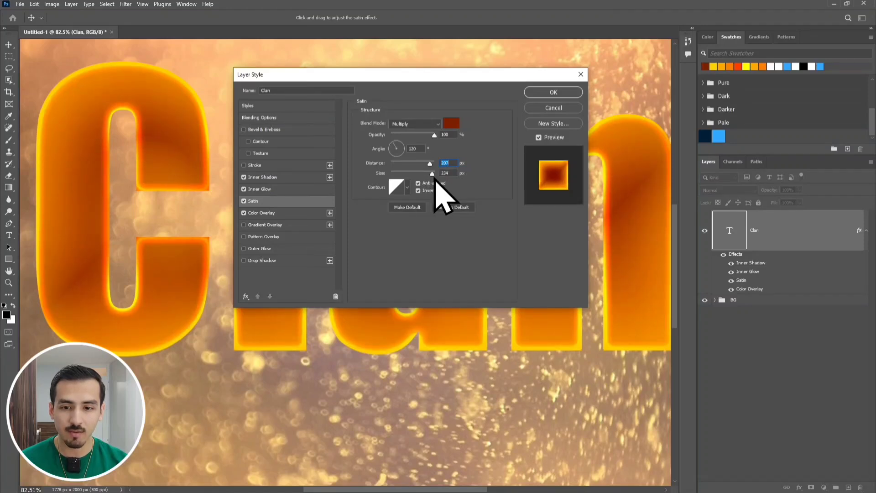
pyautogui.moveTo(436, 180); pyautogui.dragTo(438, 182)
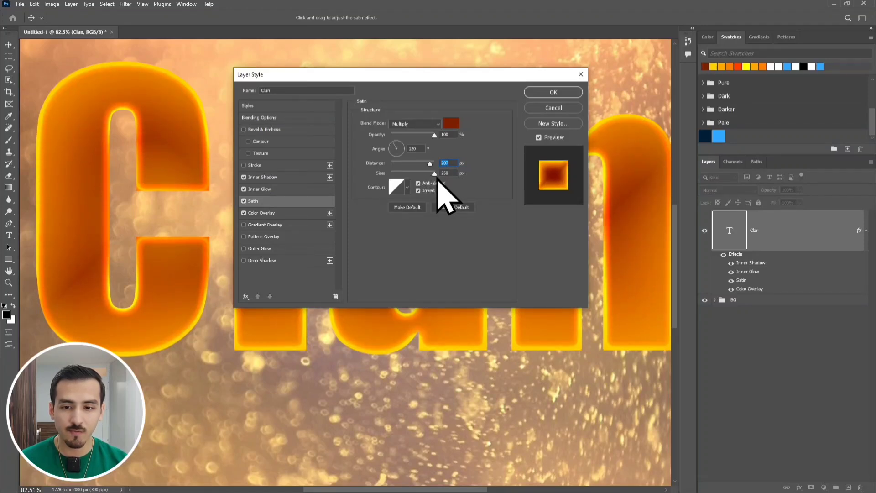
pyautogui.click(445, 174)
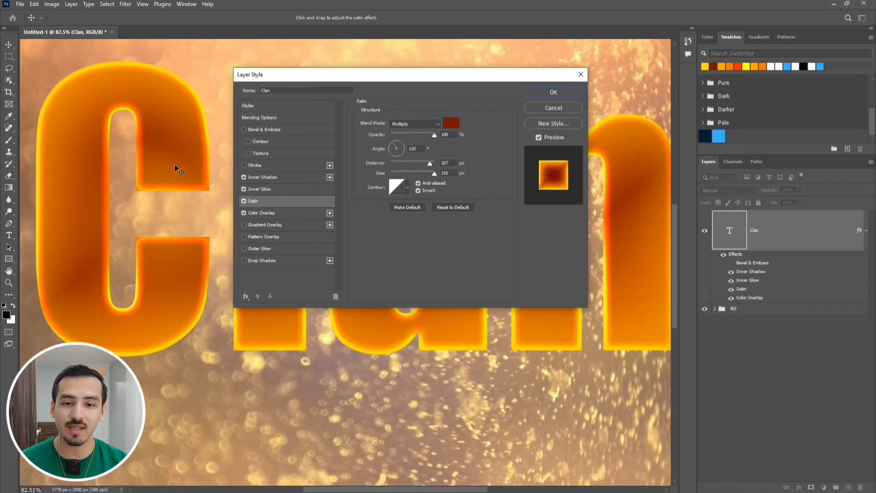
# - Enable Bevel & Emboss with the Chisel Soft technique, a size of about 18 px and 0 px soften
pyautogui.click(267, 132)
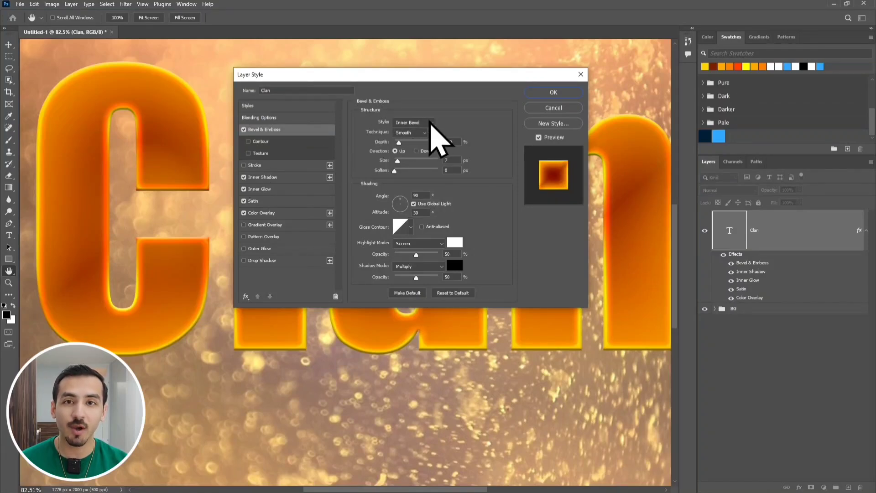
pyautogui.click(411, 133)
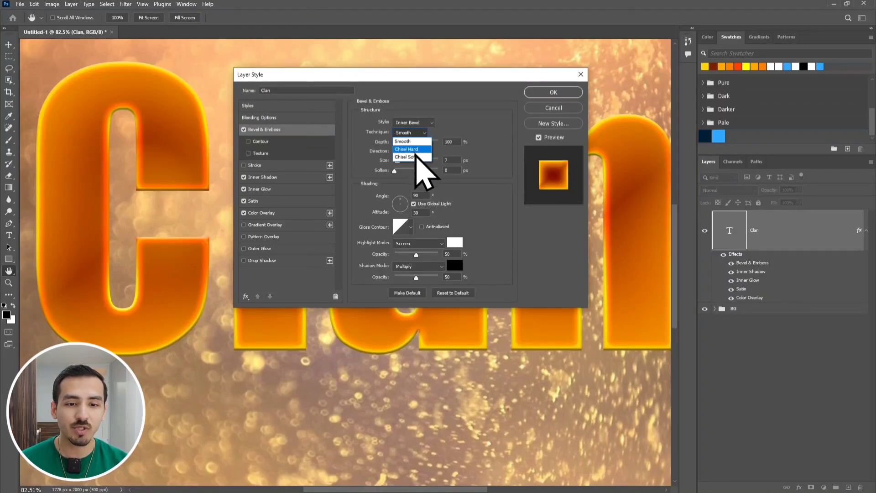
pyautogui.click(413, 156)
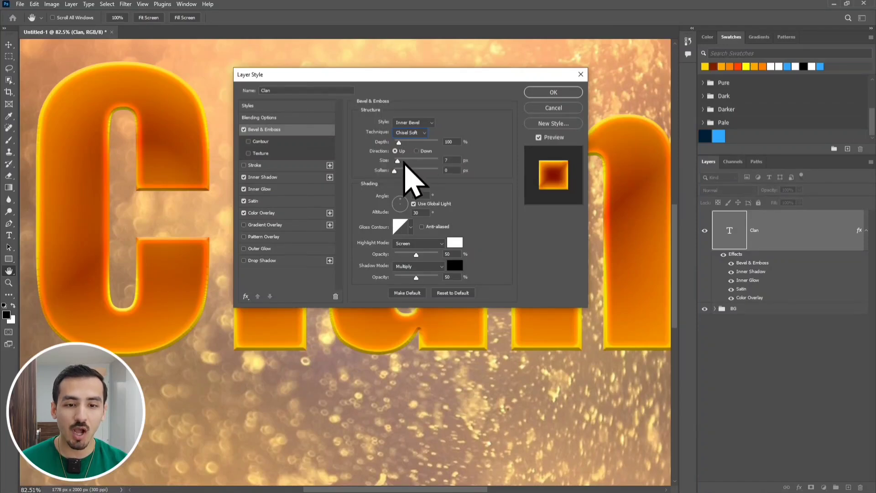
pyautogui.moveTo(399, 162); pyautogui.dragTo(401, 161)
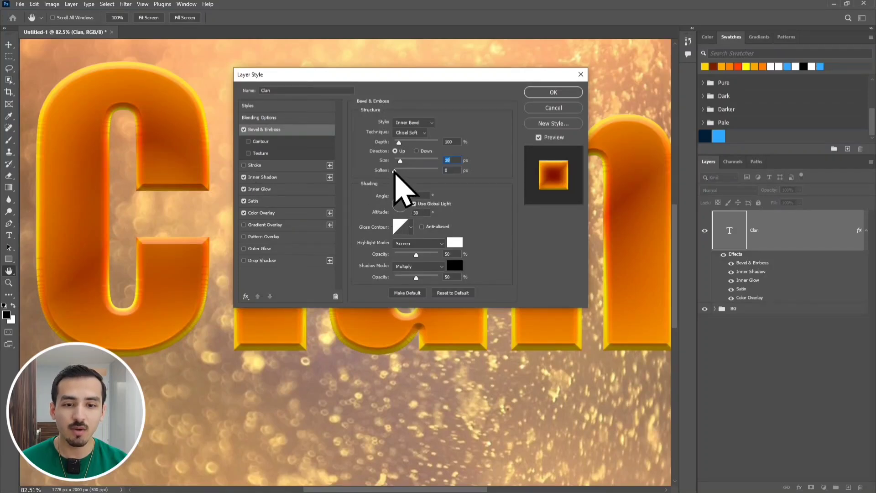
pyautogui.moveTo(394, 170); pyautogui.dragTo(391, 196)
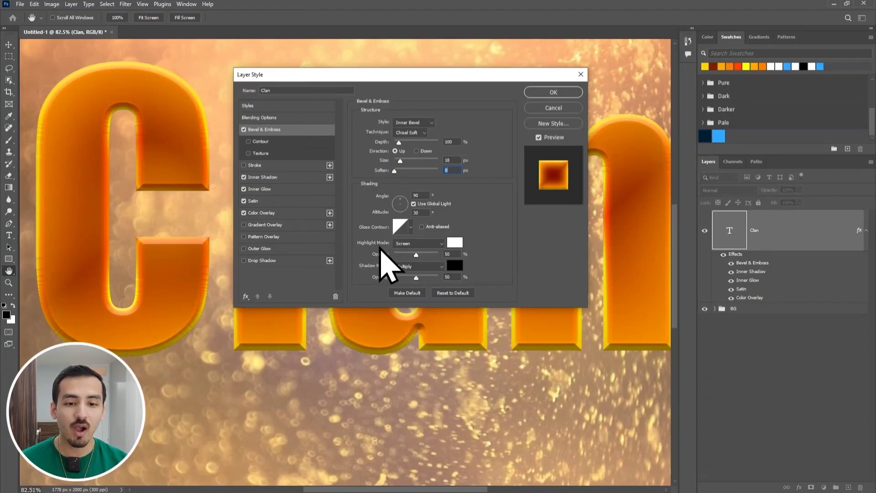
# - Set the bevel highlight to Color Dodge at about 68% opacity, coloured with hue 50 and saturation 100
pyautogui.click(425, 245)
pyautogui.click(423, 327)
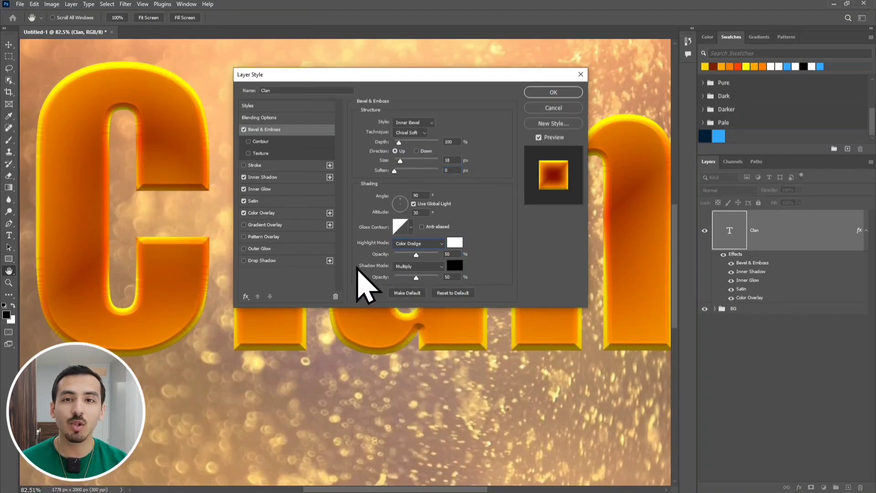
pyautogui.click(455, 243)
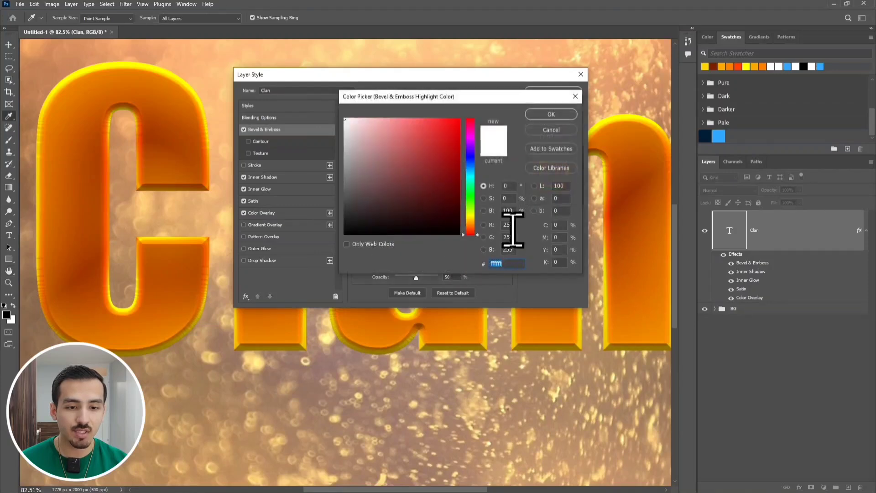
pyautogui.doubleClick(507, 186)
pyautogui.write('50')
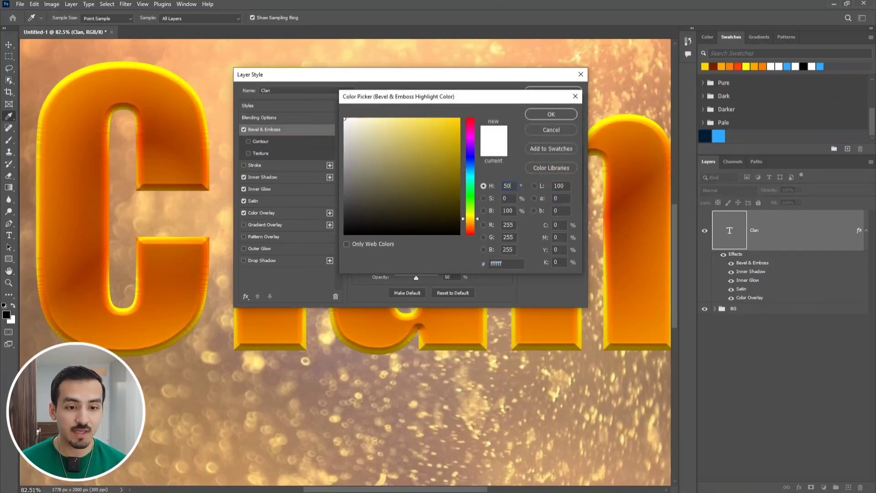
pyautogui.press('Tab')
pyautogui.write('100')
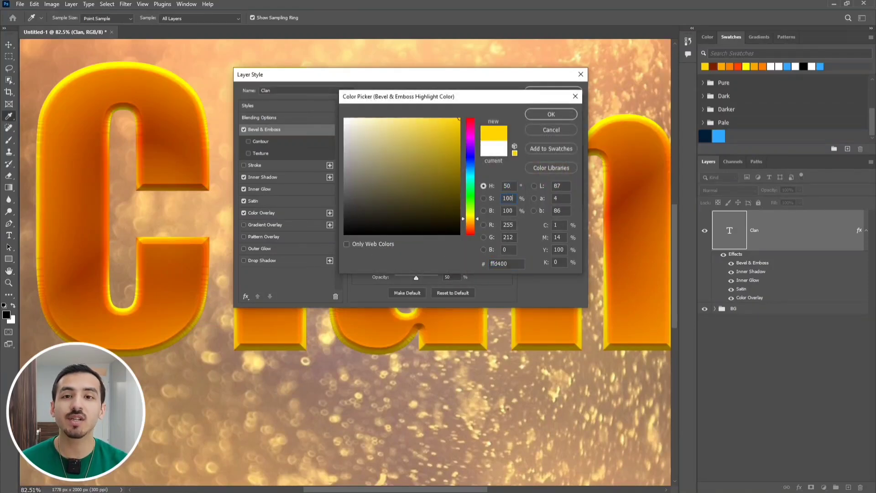
pyautogui.click(552, 114)
pyautogui.moveTo(417, 254)
pyautogui.mouseDown()
pyautogui.moveTo(432, 256)
pyautogui.moveTo(411, 255)
pyautogui.mouseUp()
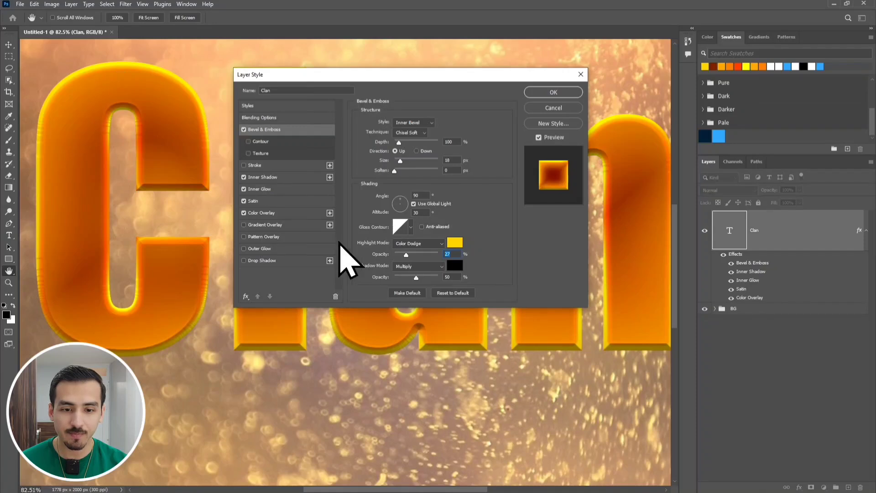
pyautogui.moveTo(406, 255); pyautogui.dragTo(427, 265)
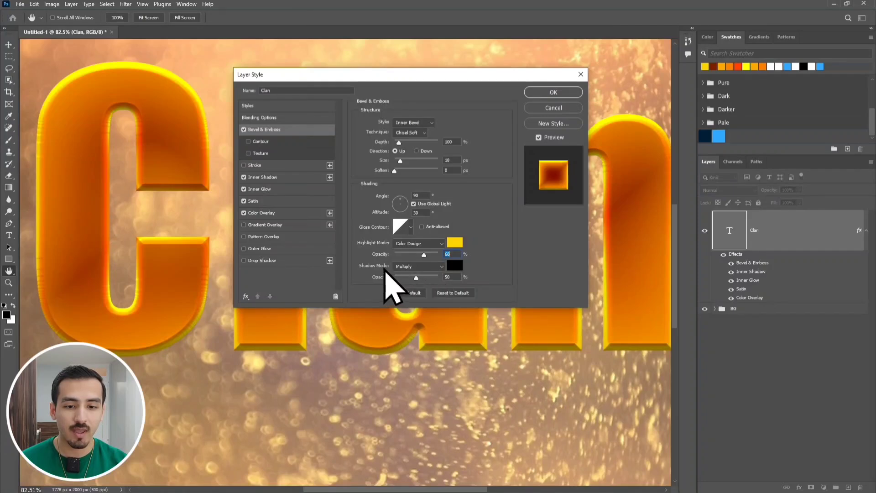
# - Change the bevel's shadow mode to Normal and set the shadow opacity to about 75%
pyautogui.click(413, 243)
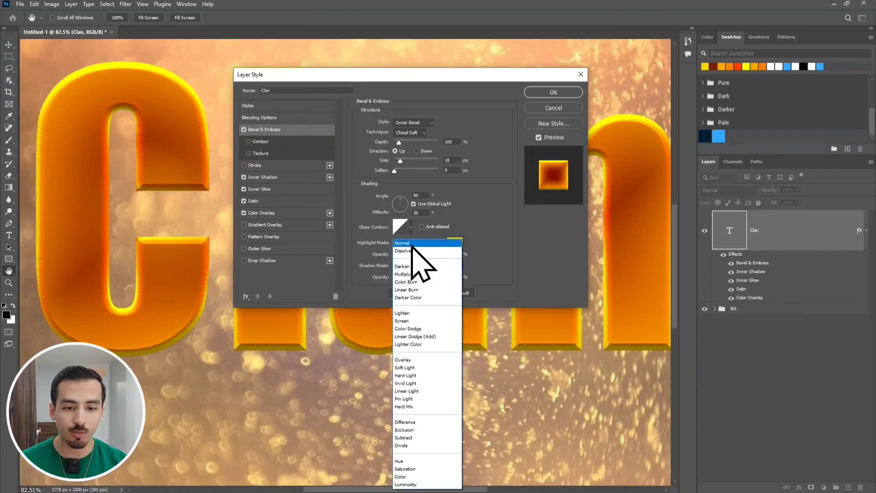
pyautogui.click(412, 243)
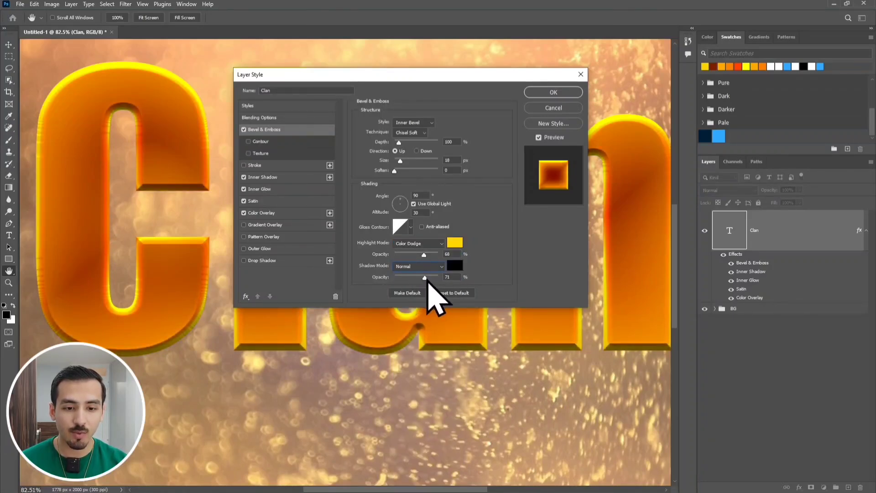
pyautogui.moveTo(425, 278); pyautogui.dragTo(428, 278)
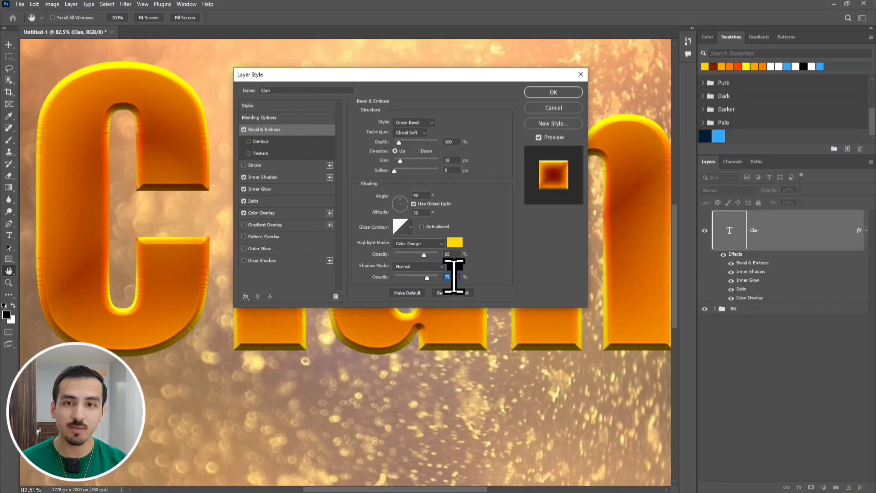
# - Colour the bevel shadow with hue 60, saturation 100 and brightness 100, and set its opacity to about 80%
pyautogui.click(455, 266)
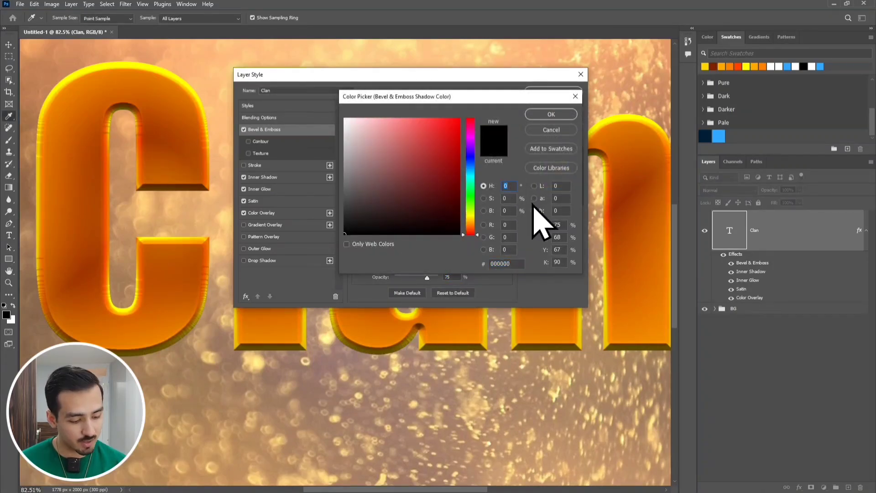
pyautogui.write('60')
pyautogui.press('Tab')
pyautogui.write('10')
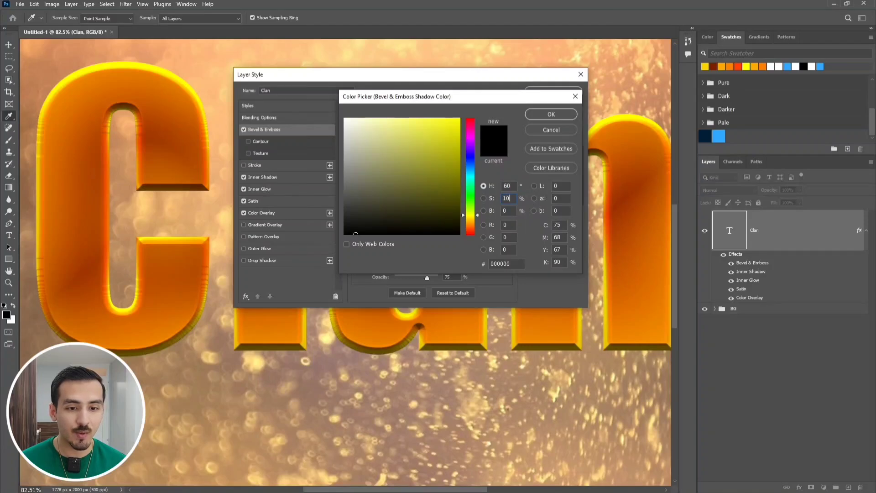
pyautogui.write('0')
pyautogui.press('Tab')
pyautogui.write('100')
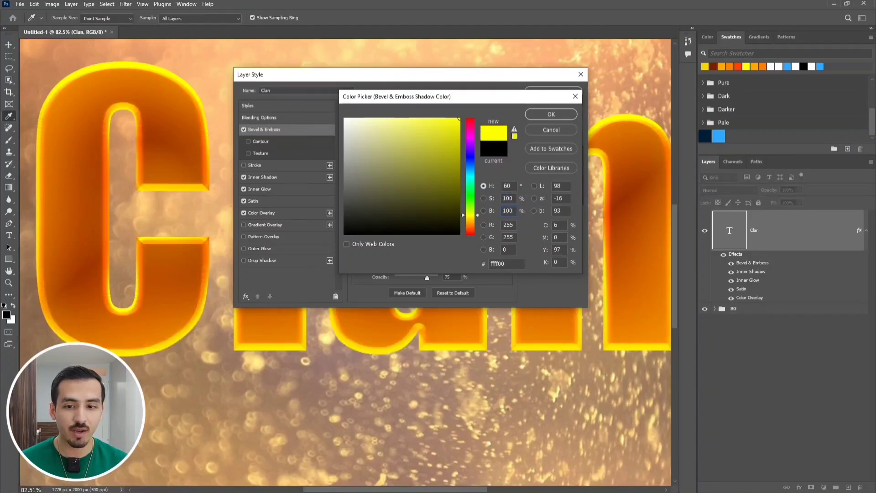
pyautogui.click(552, 115)
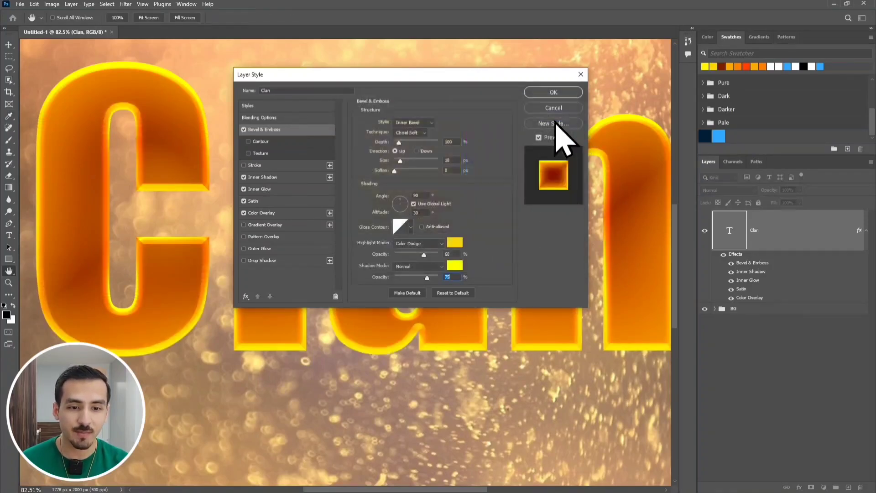
pyautogui.moveTo(428, 277)
pyautogui.mouseDown()
pyautogui.moveTo(405, 278)
pyautogui.moveTo(431, 278)
pyautogui.mouseUp()
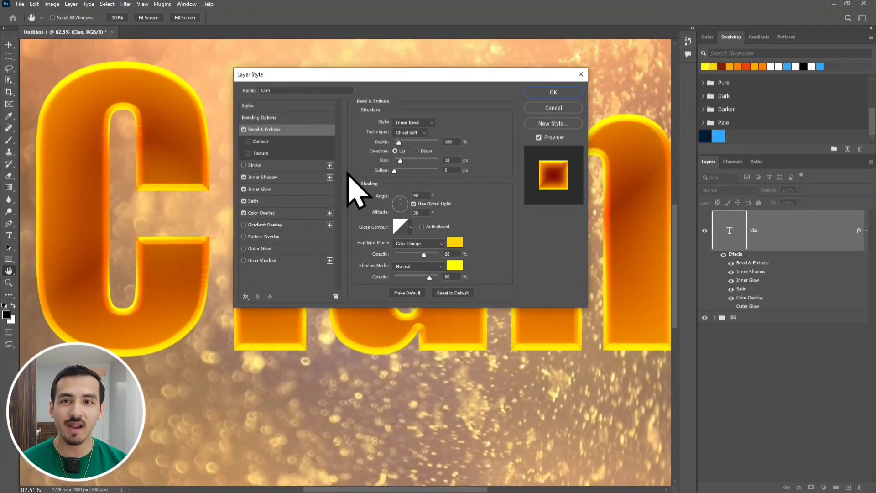
# - Enable an Outer Glow on the Clan text with Linear Dodge (Add) blend mode and 100% opacity
pyautogui.click(265, 250)
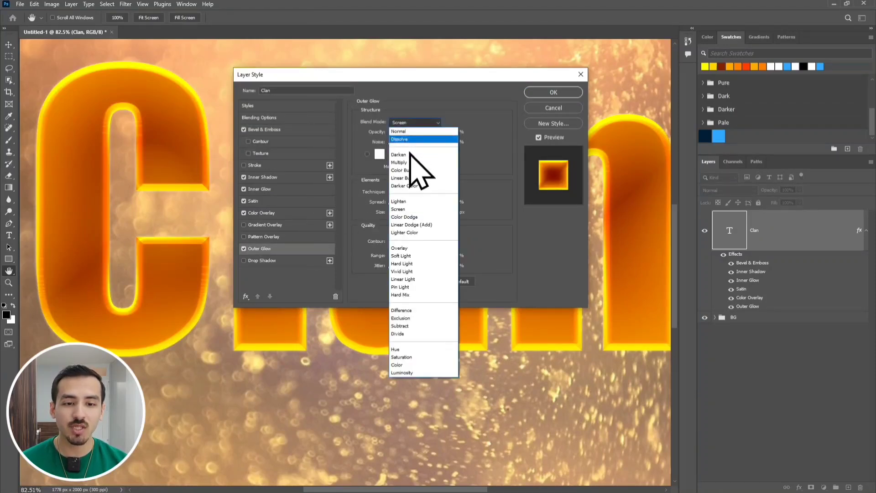
pyautogui.click(433, 225)
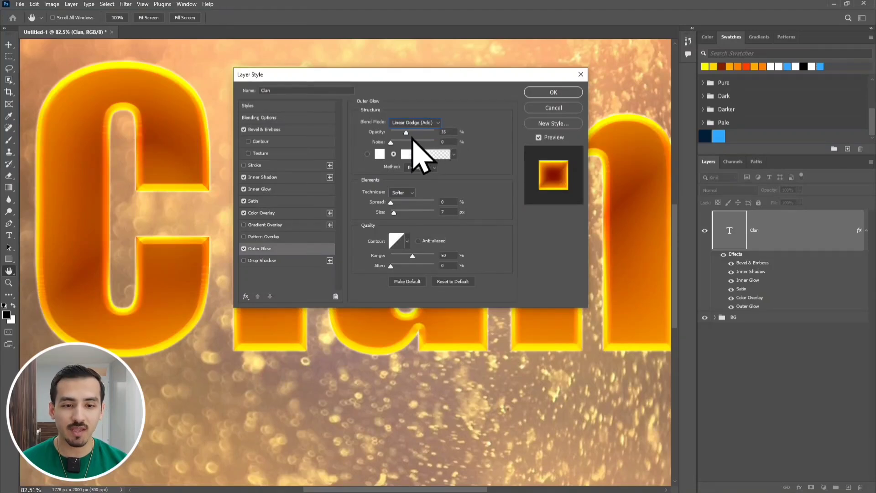
pyautogui.moveTo(407, 134); pyautogui.dragTo(469, 137)
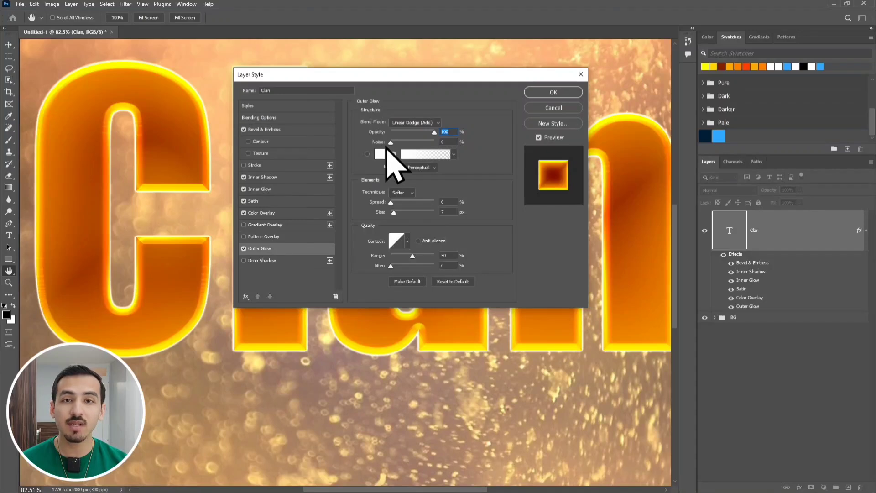
# - Make the Outer Glow a solid colour with hue 15, saturation 100 and brightness 100
pyautogui.click(367, 154)
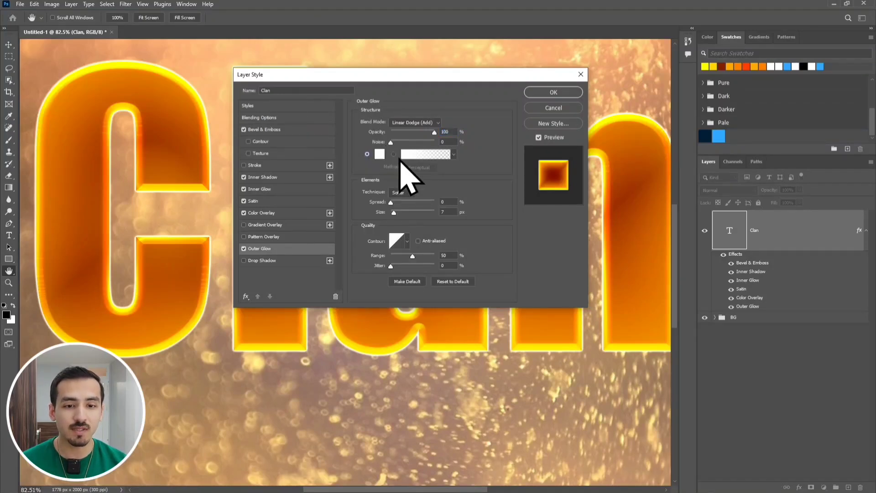
pyautogui.click(378, 155)
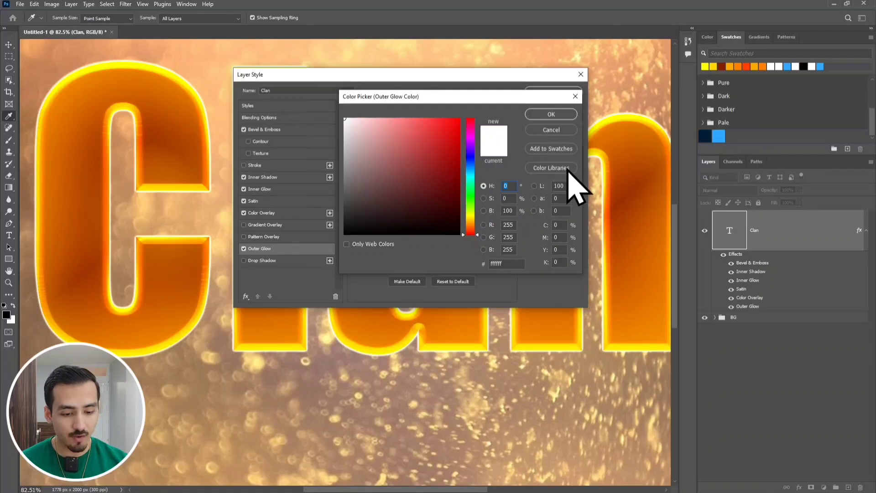
pyautogui.write('15')
pyautogui.press('Tab')
pyautogui.write('100')
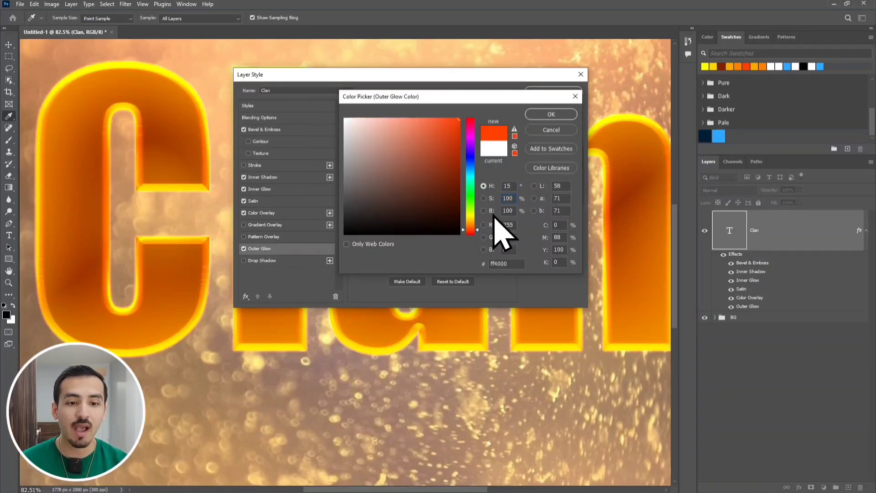
pyautogui.click(545, 115)
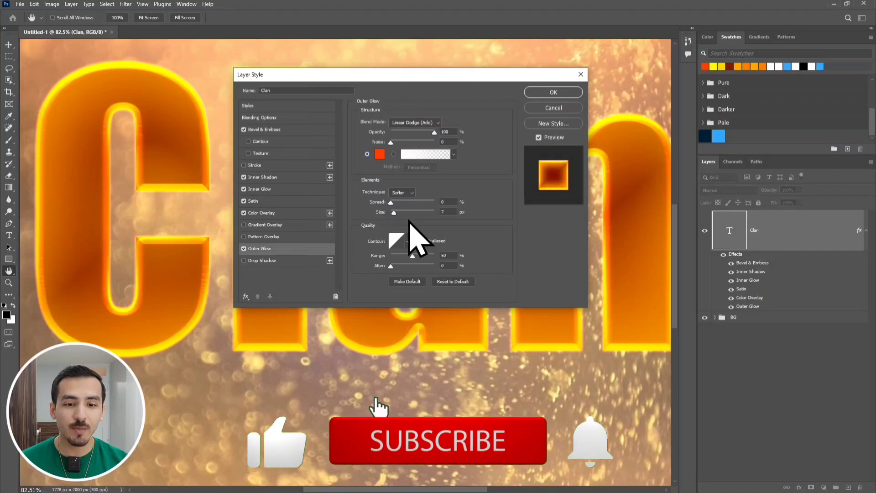
# - Set the Outer Glow size to about 81 px and its range to 100%
pyautogui.doubleClick(455, 212)
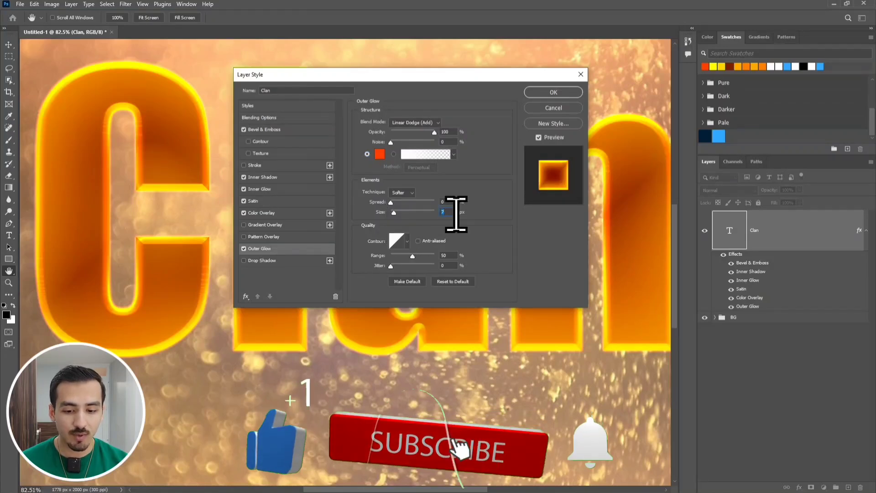
pyautogui.moveTo(394, 214); pyautogui.dragTo(410, 218)
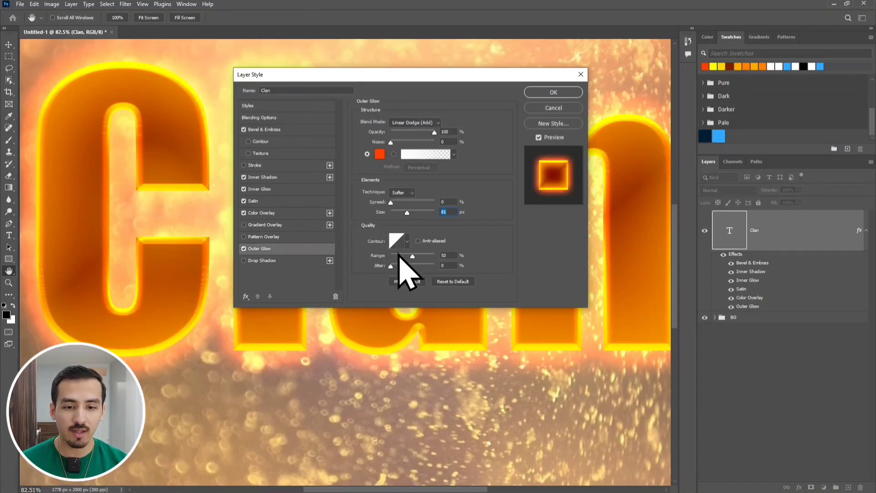
pyautogui.moveTo(411, 255); pyautogui.dragTo(438, 257)
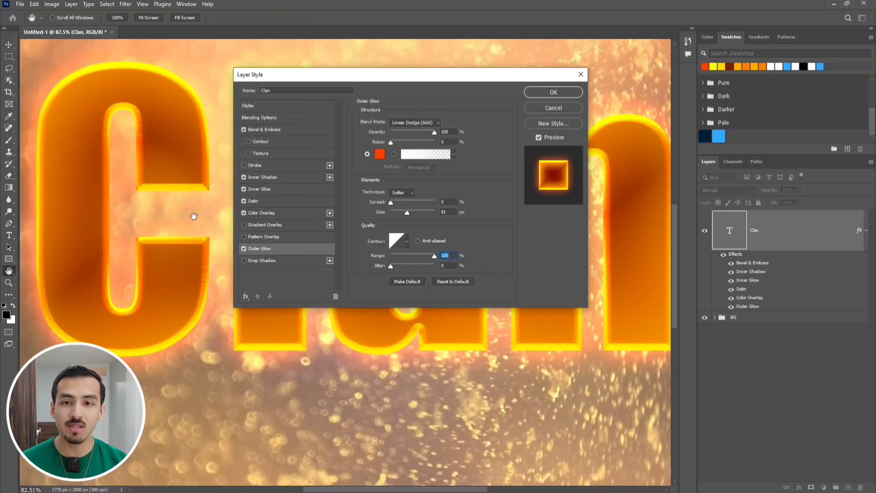
pyautogui.moveTo(138, 219); pyautogui.dragTo(151, 198)
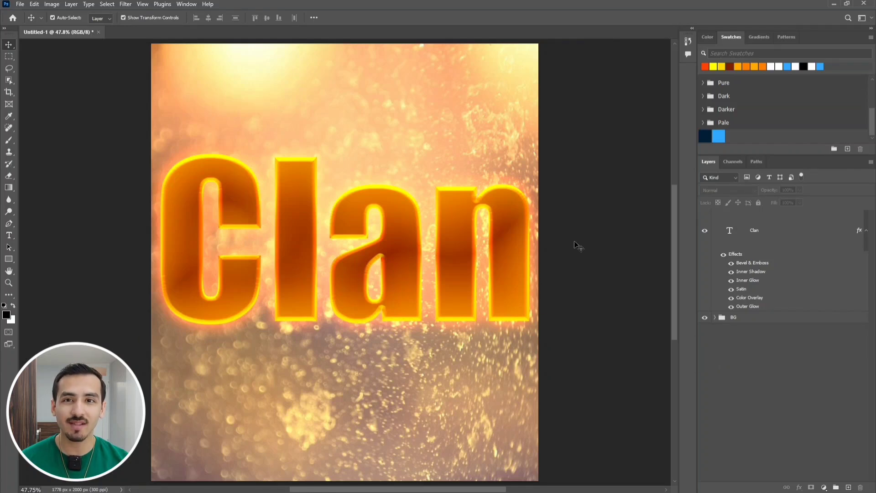
# - Collapse the Clan layer's effects list and convert the layer to a smart object
pyautogui.click(867, 231)
pyautogui.click(788, 235)
pyautogui.rightClick(789, 234)
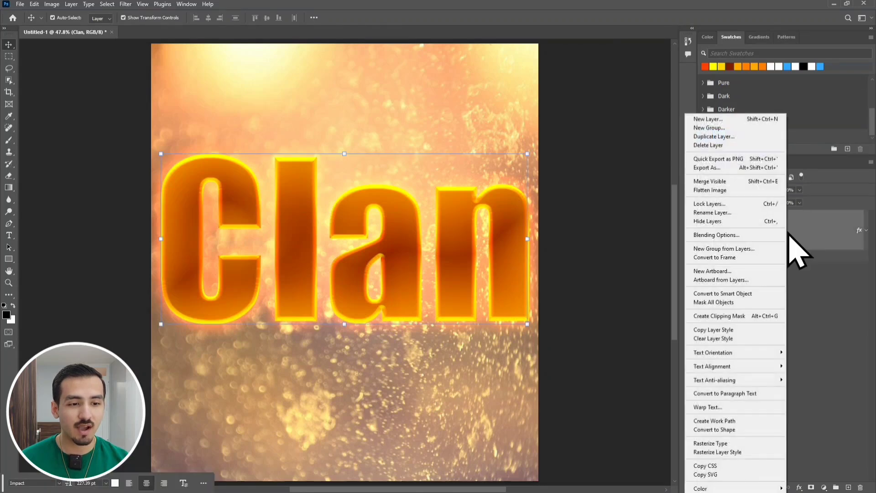
pyautogui.click(758, 295)
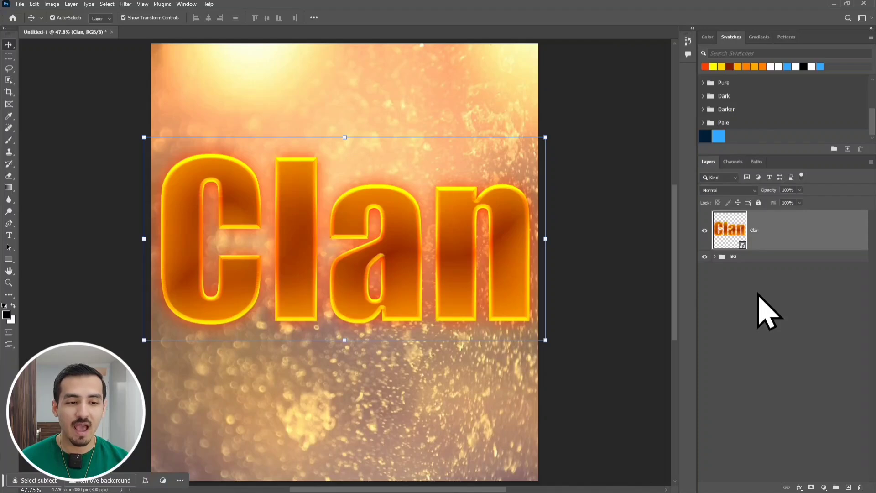
# - Apply a Ripple distortion to the Clan smart object with size Large and an amount of 20%
pyautogui.click(126, 5)
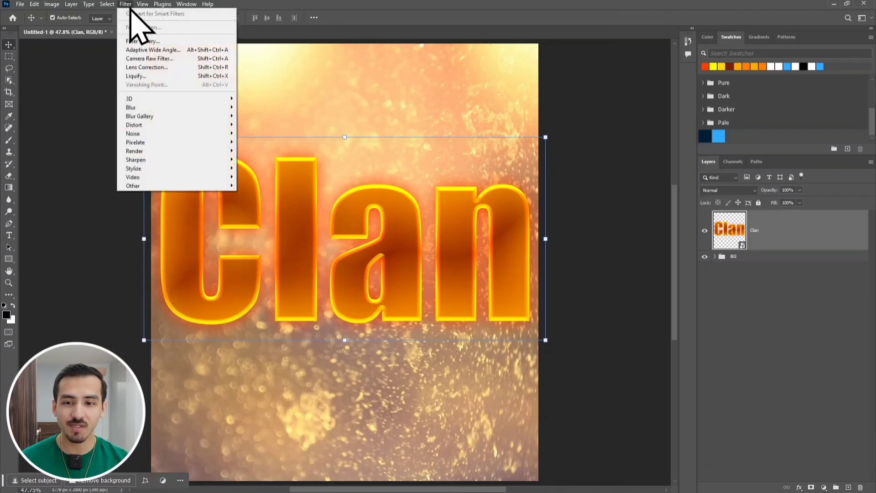
pyautogui.moveTo(152, 126)
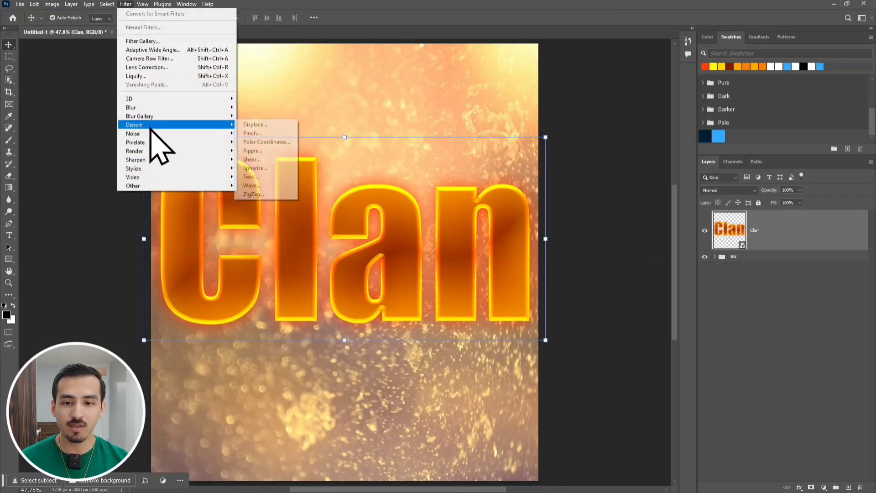
pyautogui.click(274, 151)
pyautogui.moveTo(387, 184); pyautogui.dragTo(479, 125)
pyautogui.moveTo(399, 201)
pyautogui.mouseDown()
pyautogui.moveTo(442, 179)
pyautogui.moveTo(446, 200)
pyautogui.moveTo(393, 200)
pyautogui.moveTo(447, 204)
pyautogui.moveTo(388, 196)
pyautogui.moveTo(407, 201)
pyautogui.mouseUp()
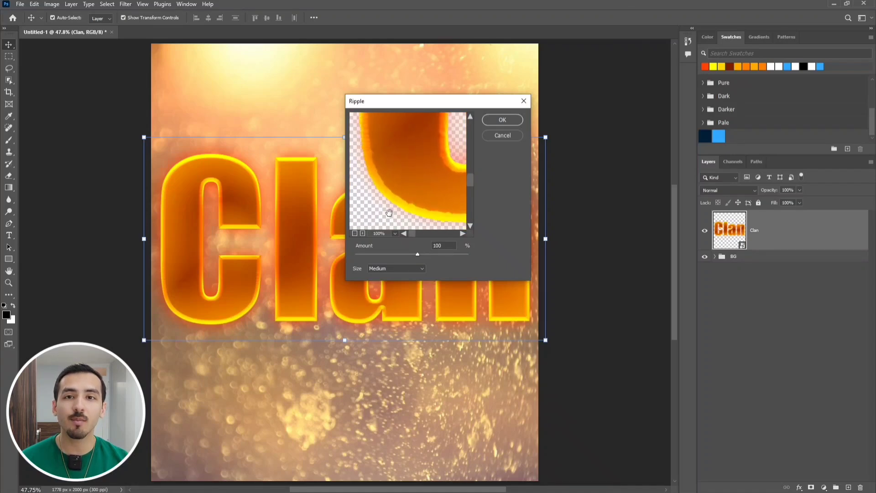
pyautogui.click(387, 268)
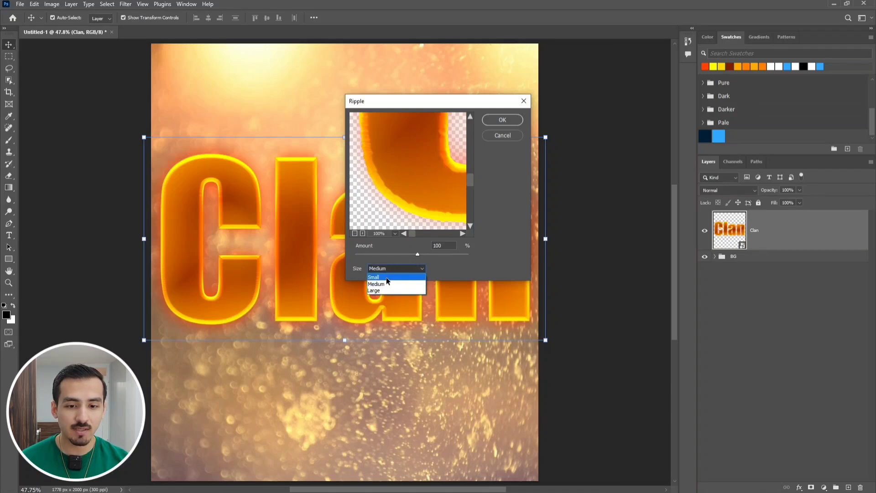
pyautogui.click(383, 292)
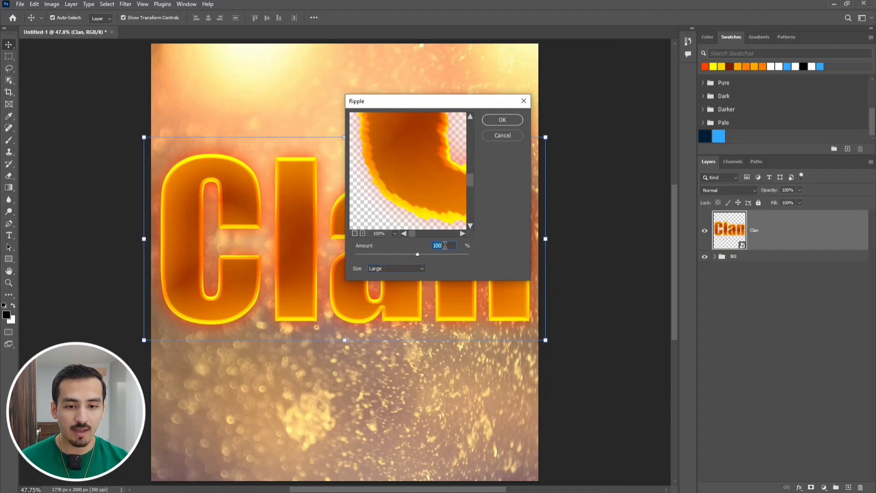
pyautogui.write('15')
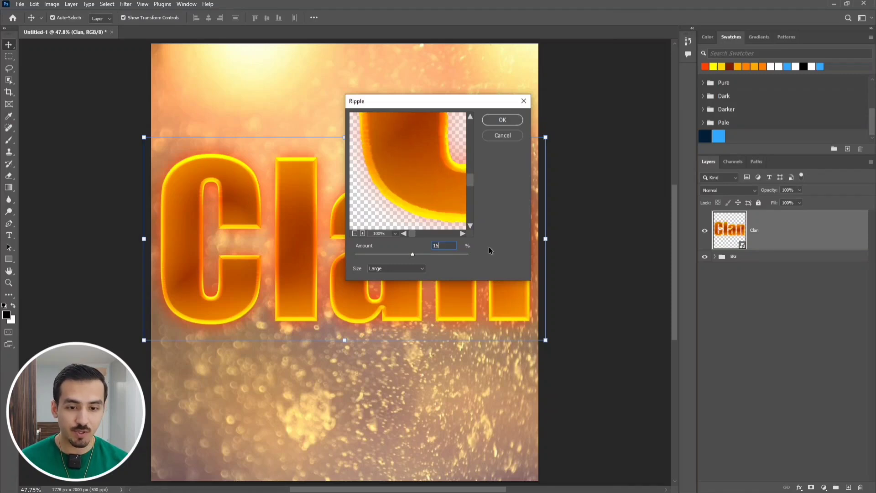
pyautogui.press('BackSpace')
pyautogui.press('BackSpace')
pyautogui.write('20')
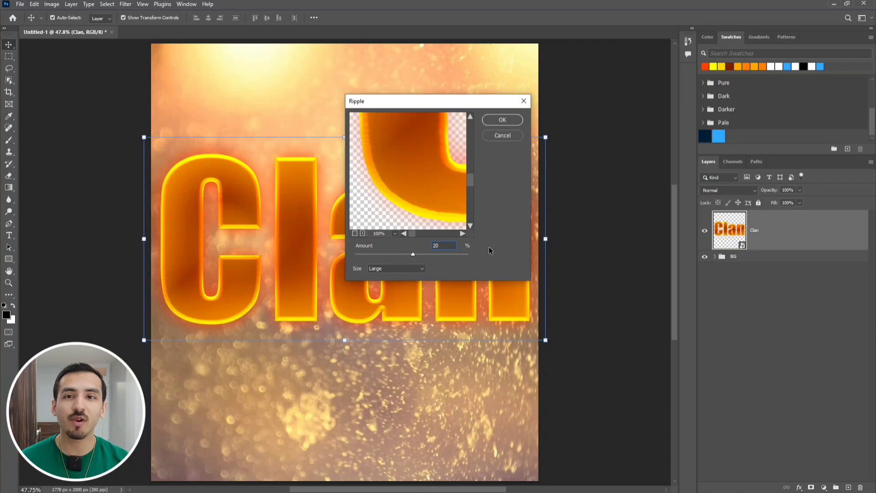
pyautogui.click(505, 121)
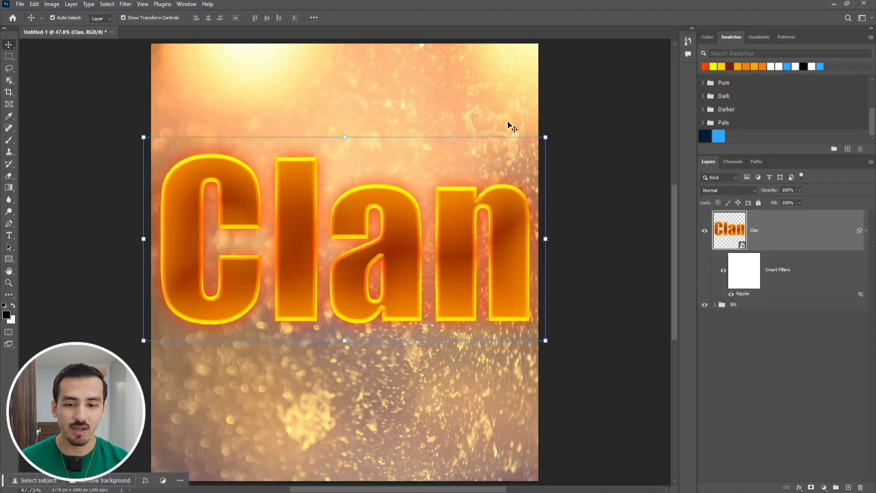
# - Compare the edges of the letter C with the Ripple smart filter hidden and shown
pyautogui.scroll(6, 215, 261)
pyautogui.moveTo(234, 295); pyautogui.dragTo(387, 190)
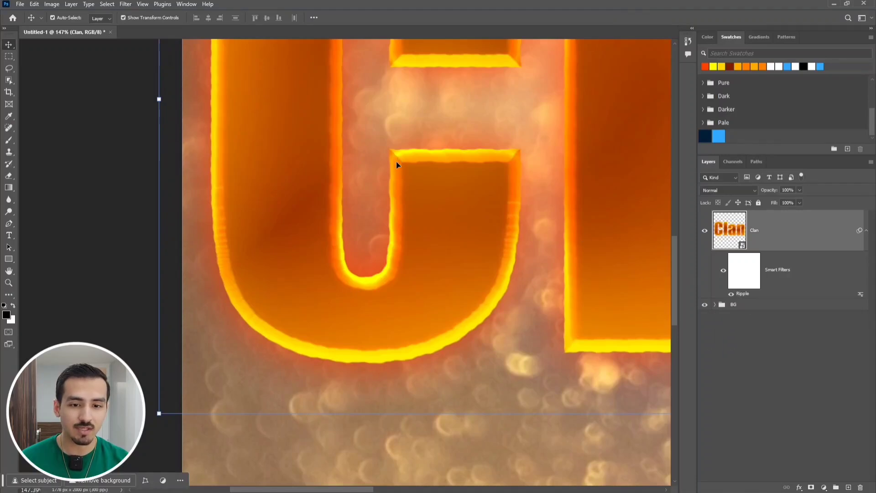
pyautogui.click(731, 295)
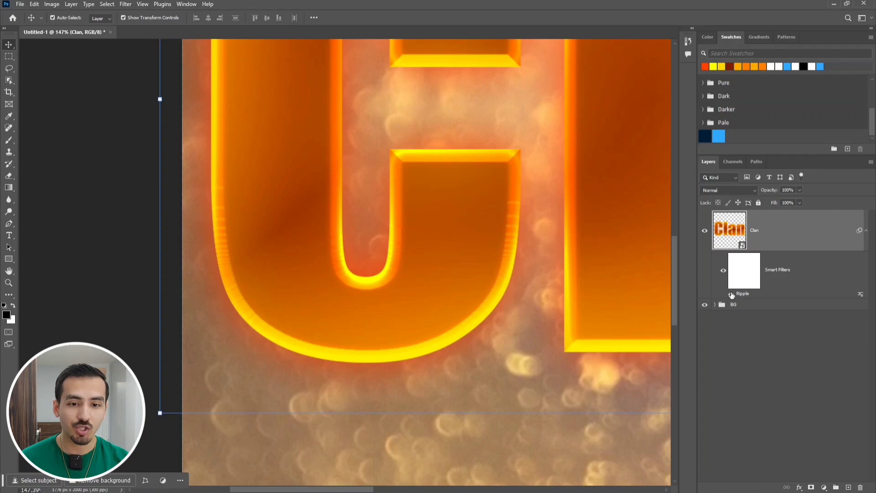
pyautogui.click(731, 294)
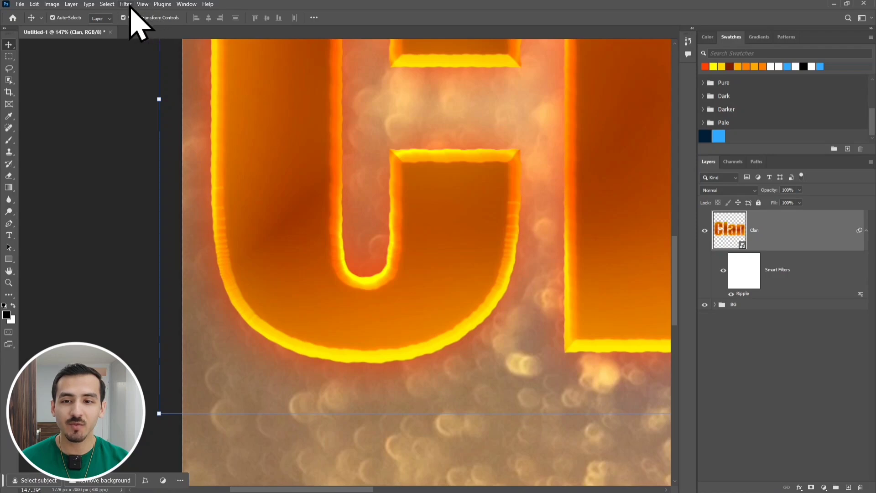
# - Add a second Ripple distortion to the Clan smart object with size Medium and an amount of 150%
pyautogui.click(129, 5)
pyautogui.moveTo(203, 140)
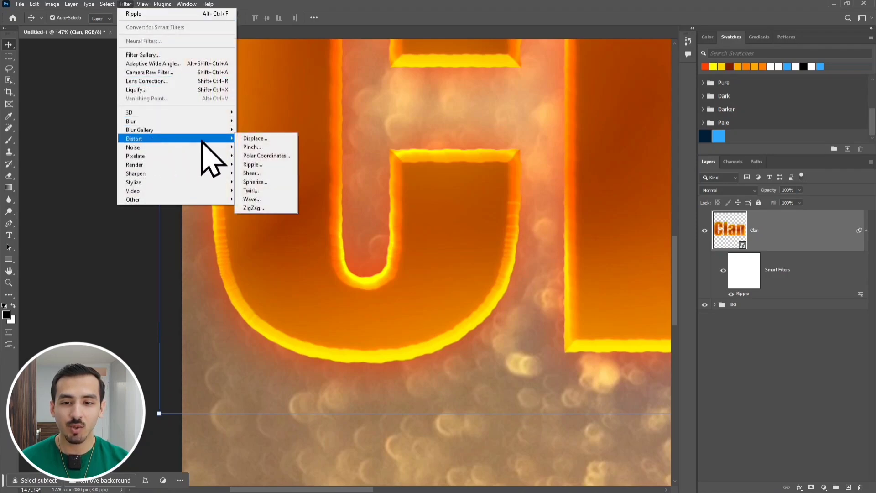
pyautogui.click(277, 165)
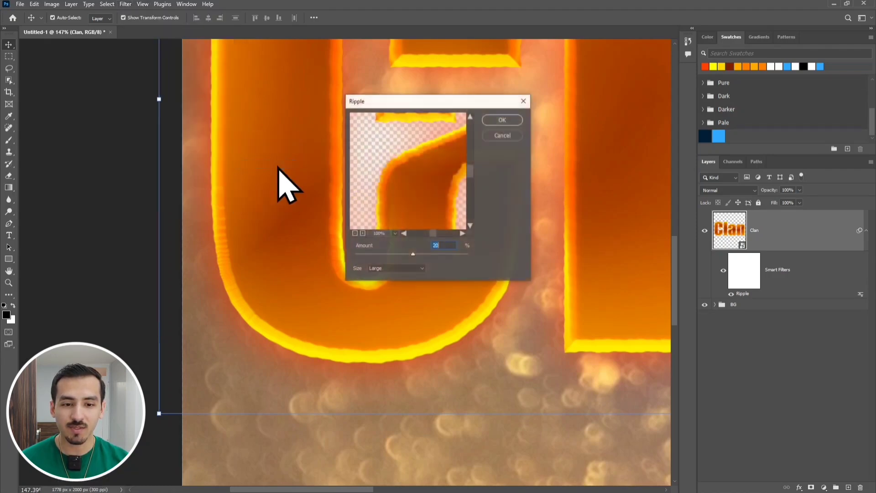
pyautogui.moveTo(391, 201); pyautogui.dragTo(425, 145)
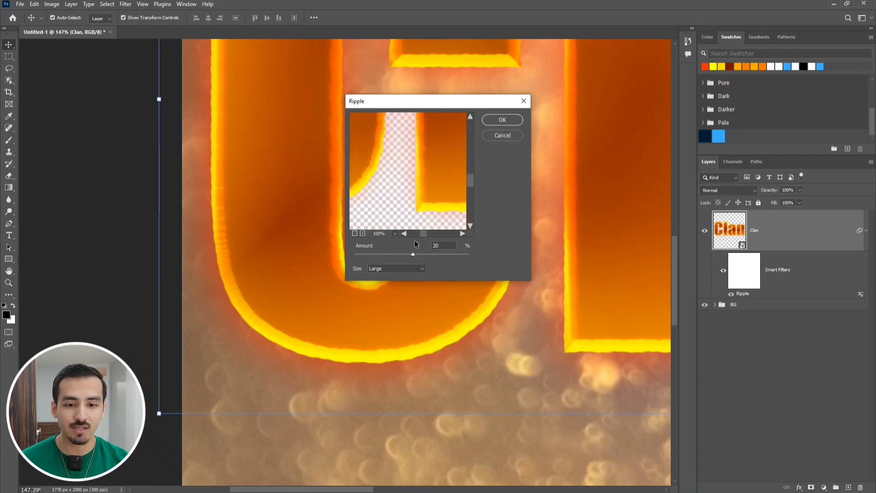
pyautogui.click(379, 269)
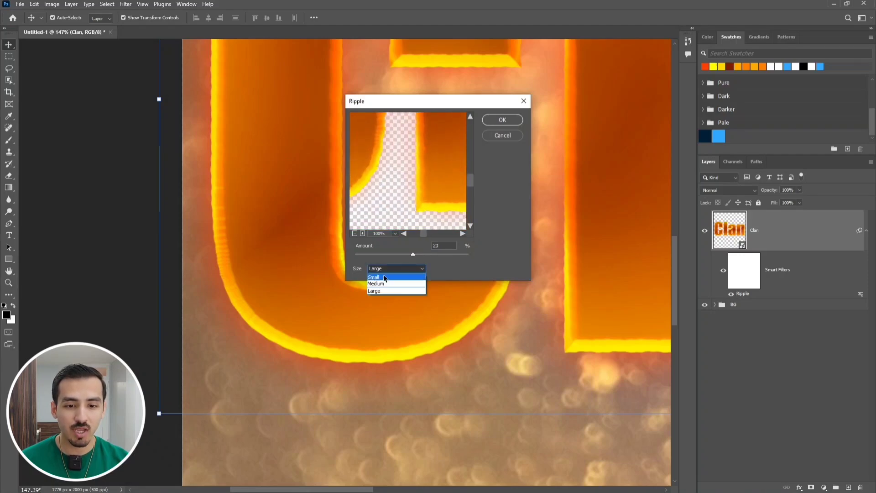
pyautogui.click(385, 285)
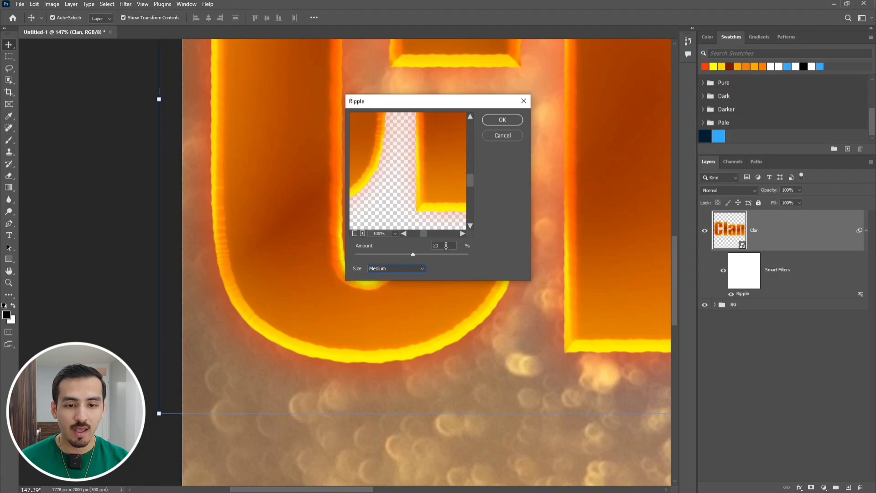
pyautogui.write('150')
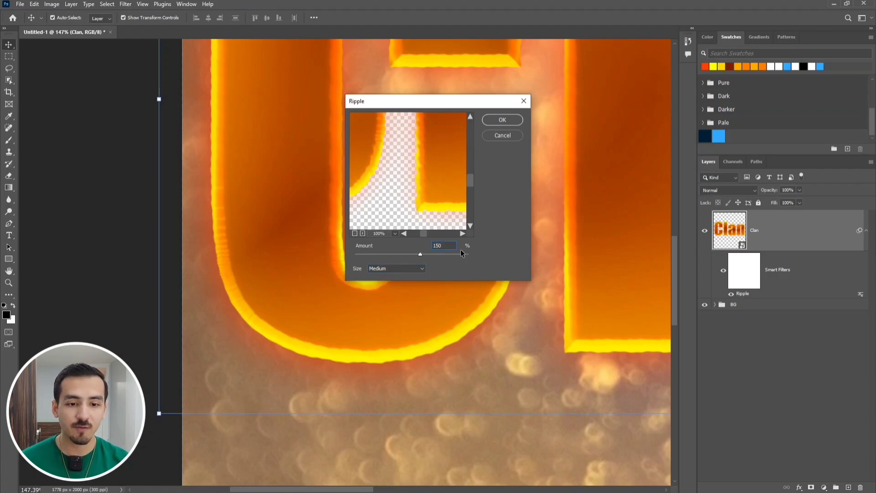
pyautogui.click(511, 121)
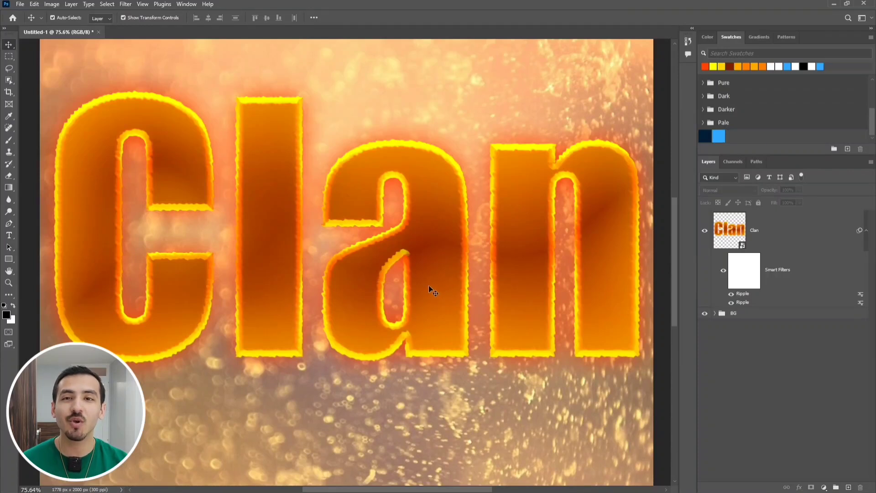
# - Open the Filter Gallery on the Clan smart object and choose the Bas Relief filter from the Sketch group
pyautogui.click(792, 241)
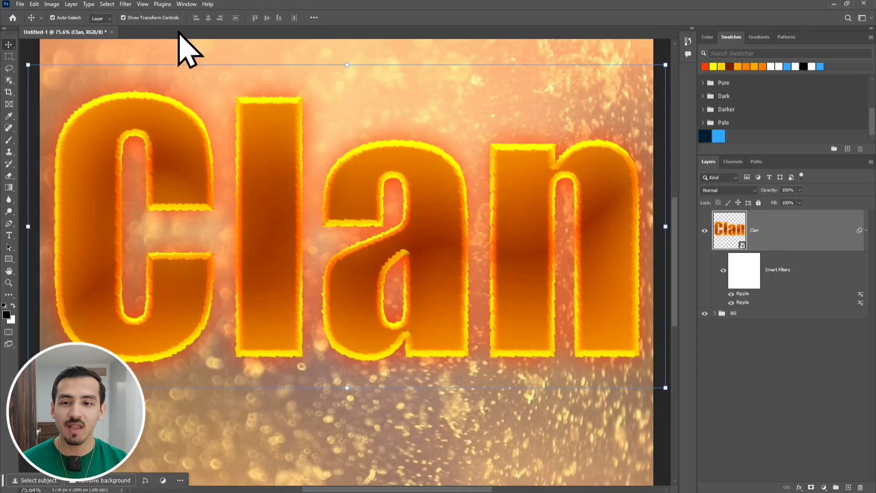
pyautogui.click(126, 4)
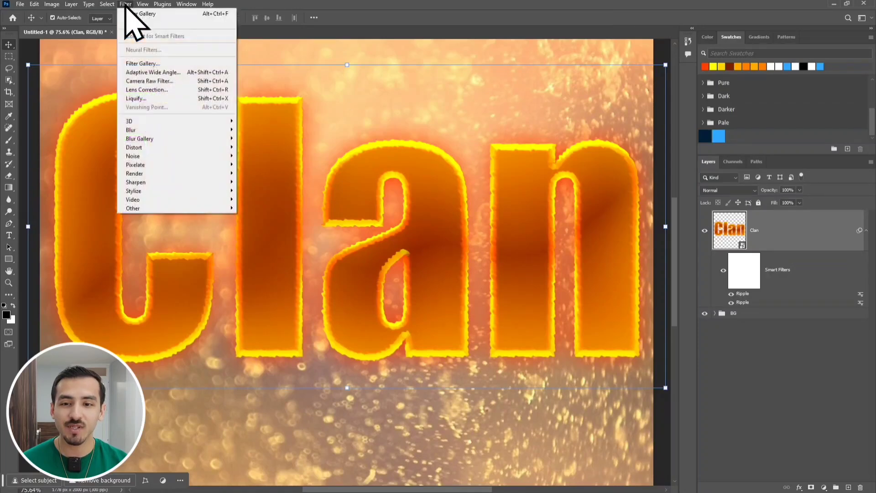
pyautogui.click(182, 64)
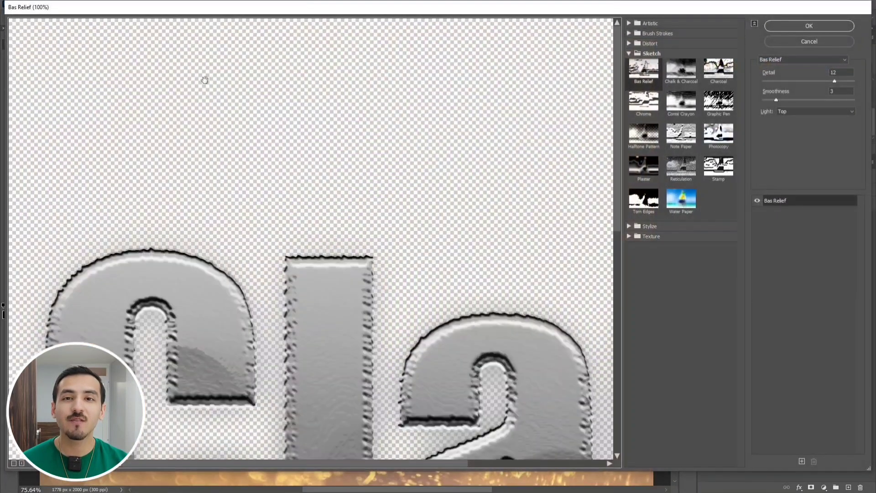
pyautogui.moveTo(302, 323); pyautogui.dragTo(304, 192)
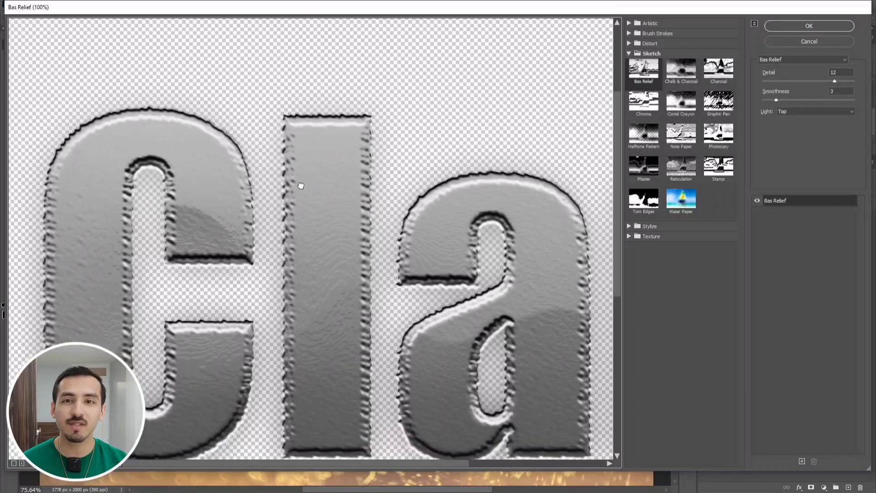
pyautogui.scroll(5, 343, 237)
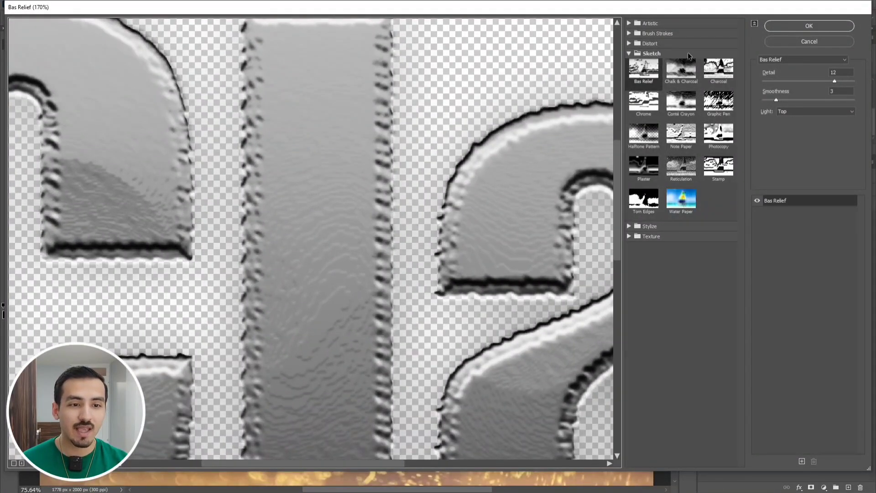
pyautogui.click(651, 80)
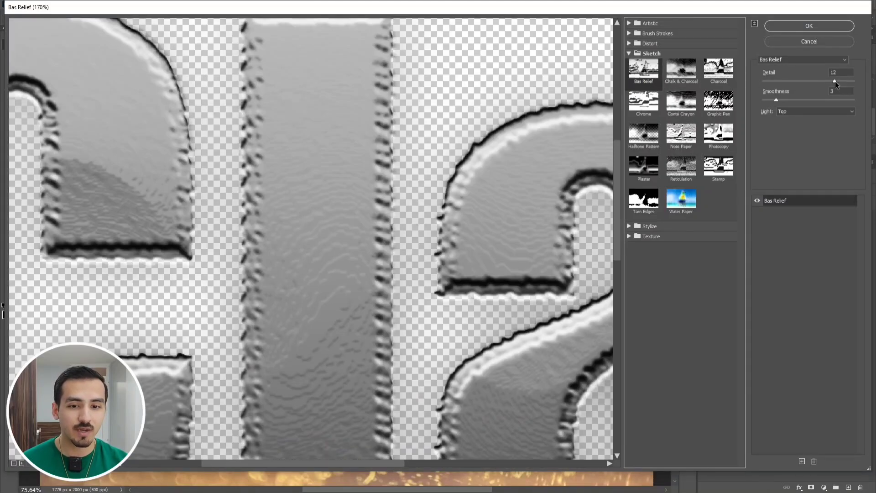
# - Try different Bas Relief detail and smoothness amounts, then apply the filter with Detail 12 and Smoothness 3
pyautogui.moveTo(835, 81)
pyautogui.mouseDown()
pyautogui.moveTo(788, 93)
pyautogui.moveTo(826, 90)
pyautogui.mouseUp()
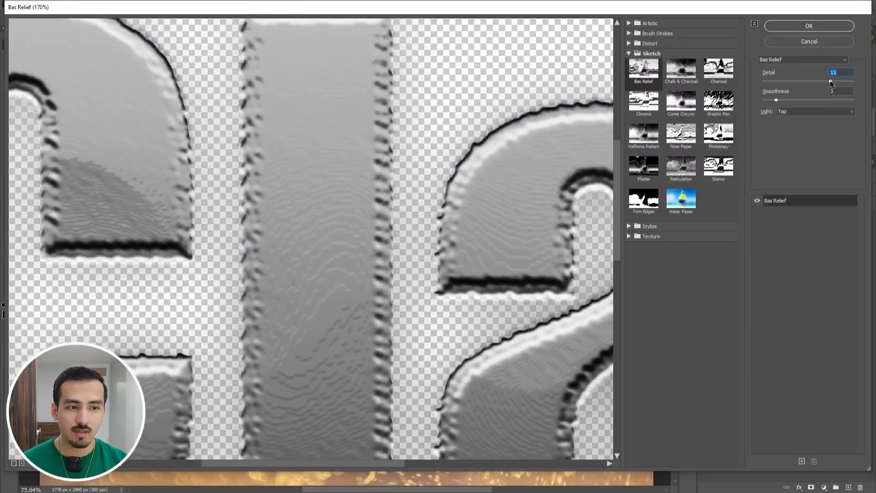
pyautogui.moveTo(830, 82); pyautogui.dragTo(833, 84)
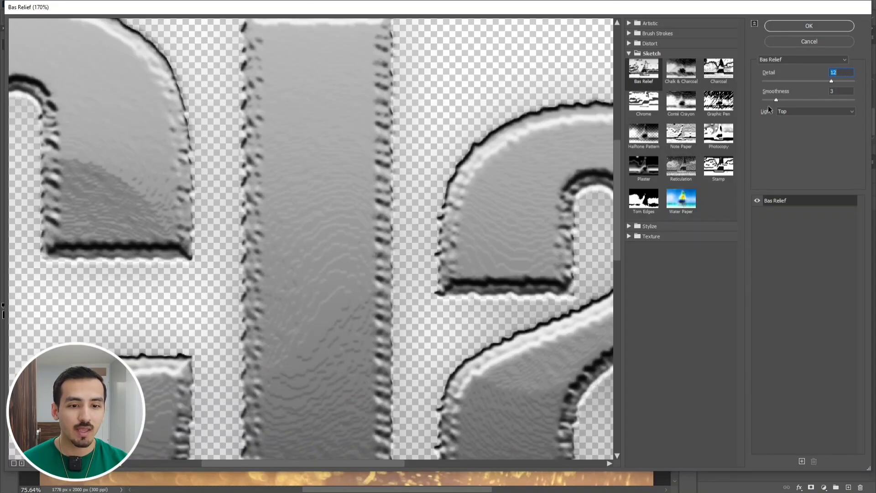
pyautogui.moveTo(775, 101); pyautogui.dragTo(762, 101)
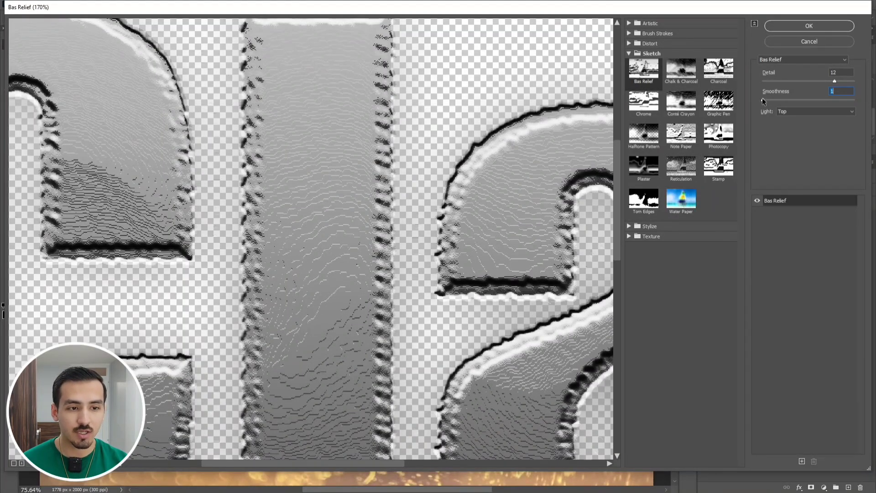
pyautogui.moveTo(764, 99); pyautogui.dragTo(802, 101)
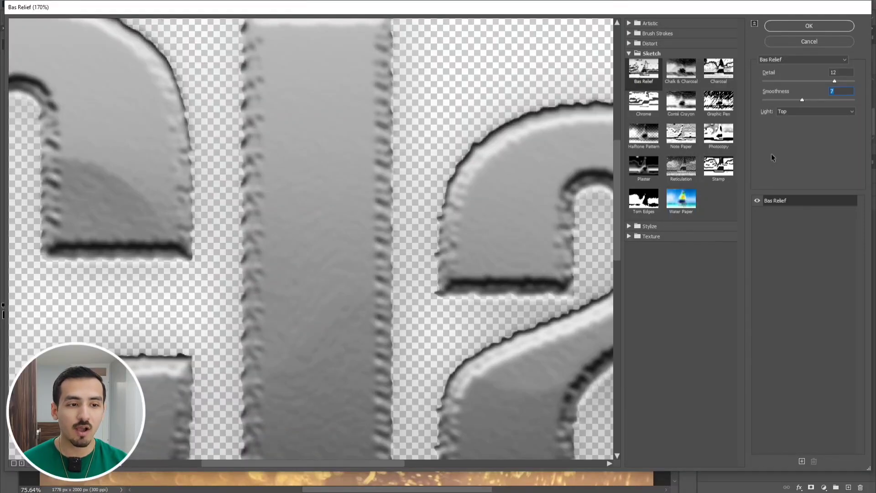
pyautogui.moveTo(802, 100); pyautogui.dragTo(776, 100)
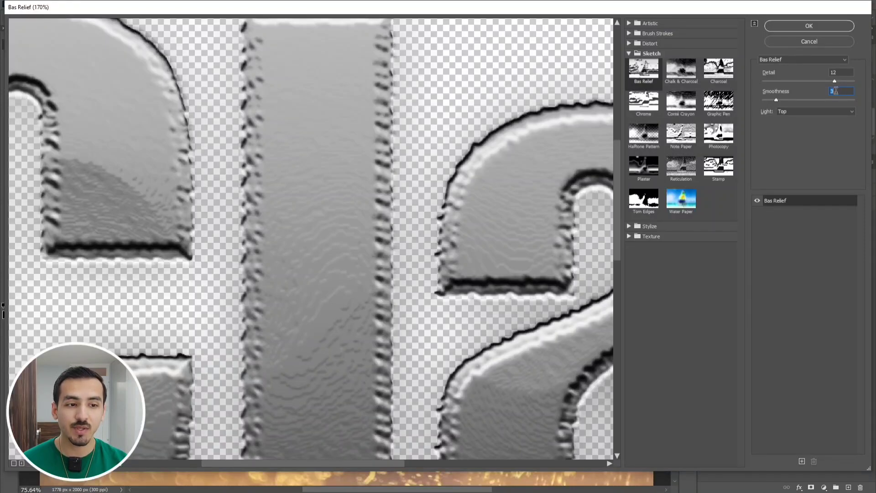
pyautogui.click(787, 29)
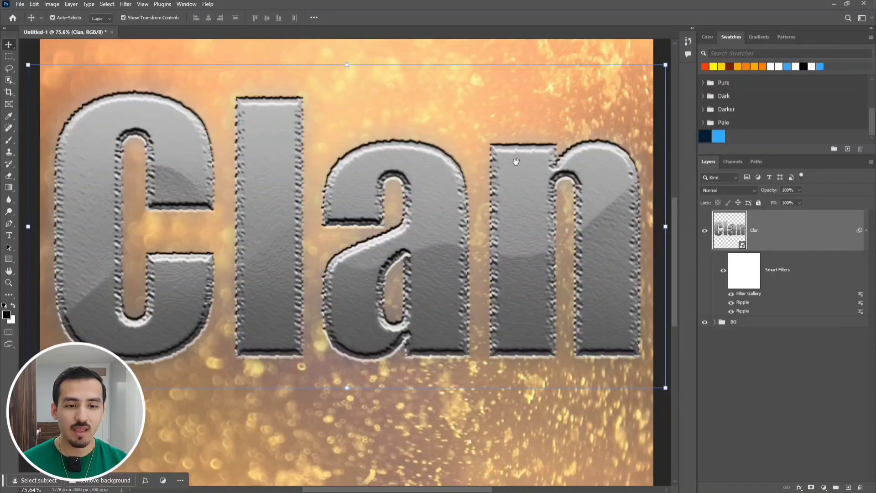
# - Set the blending mode of the Clan layer's Filter Gallery smart filter to Overlay
pyautogui.moveTo(516, 160); pyautogui.dragTo(510, 168)
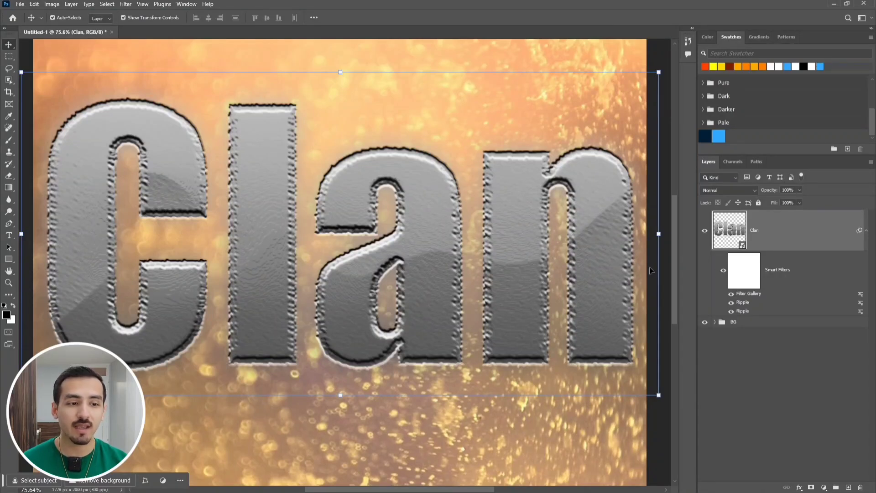
pyautogui.doubleClick(860, 295)
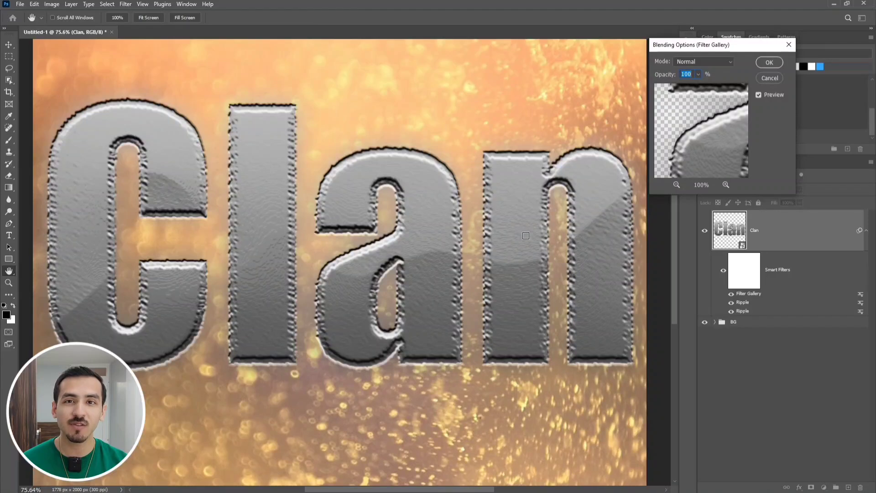
pyautogui.click(717, 63)
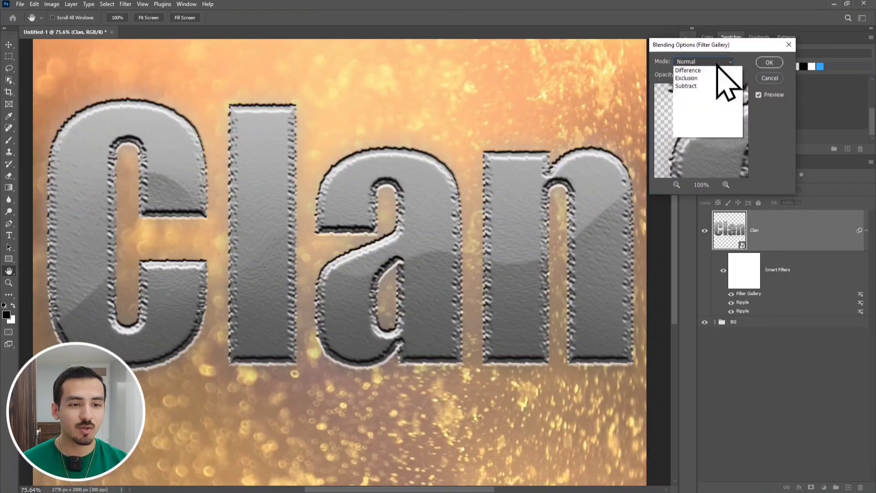
pyautogui.click(708, 188)
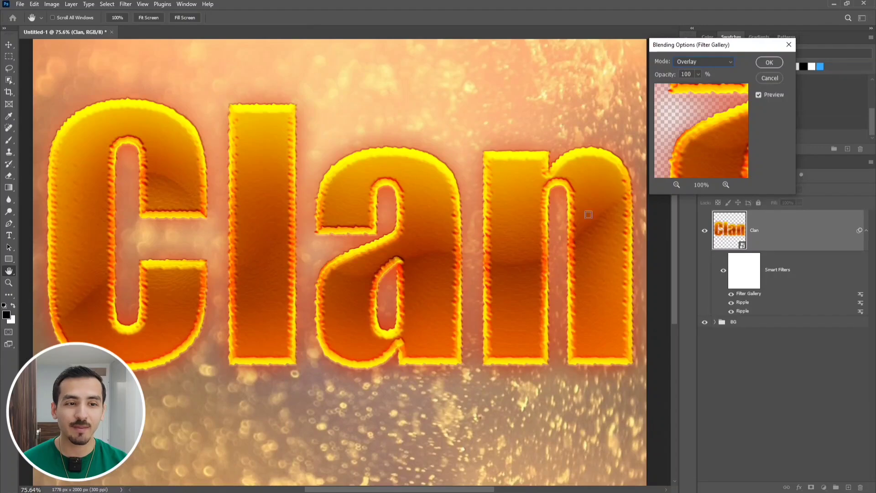
pyautogui.click(769, 63)
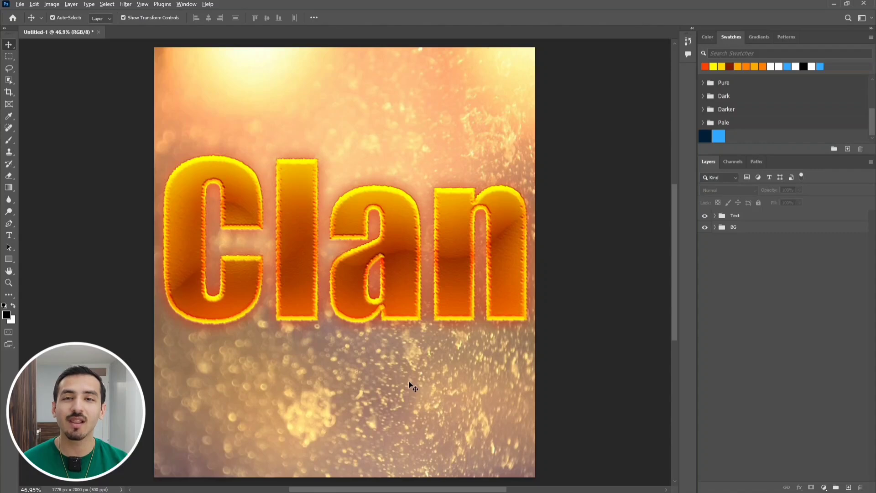
# - Add a new empty layer above the Text group and set the Pen tool to Path mode
pyautogui.scroll(-1, 409, 382)
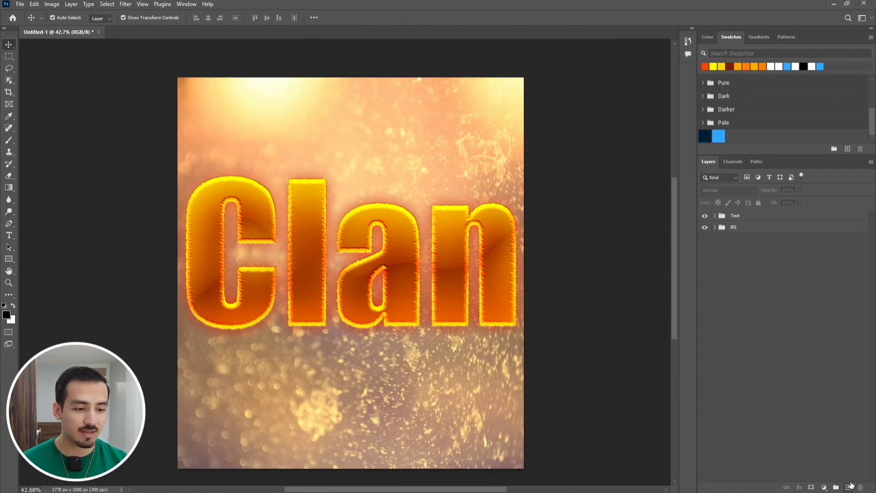
pyautogui.click(848, 487)
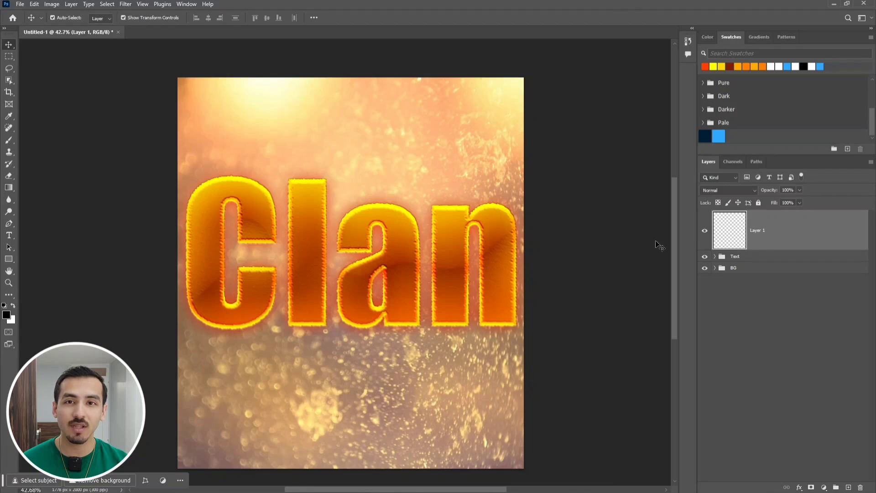
pyautogui.scroll(-2, 441, 229)
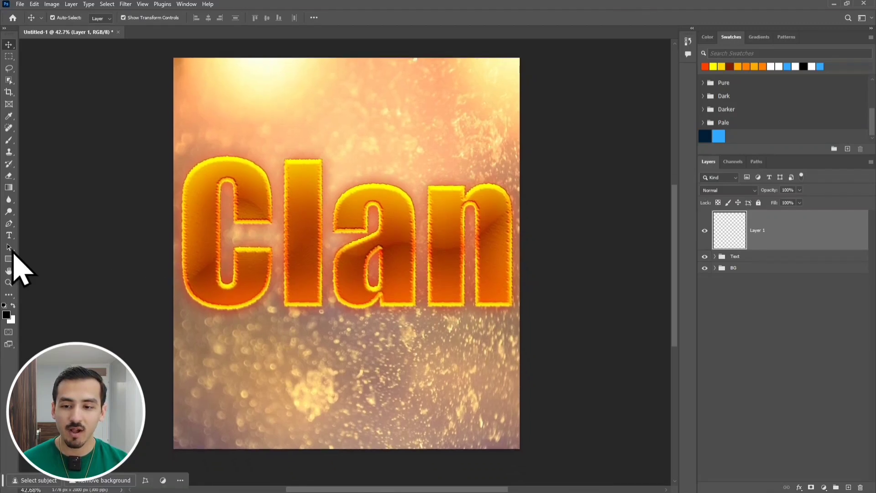
pyautogui.rightClick(10, 225)
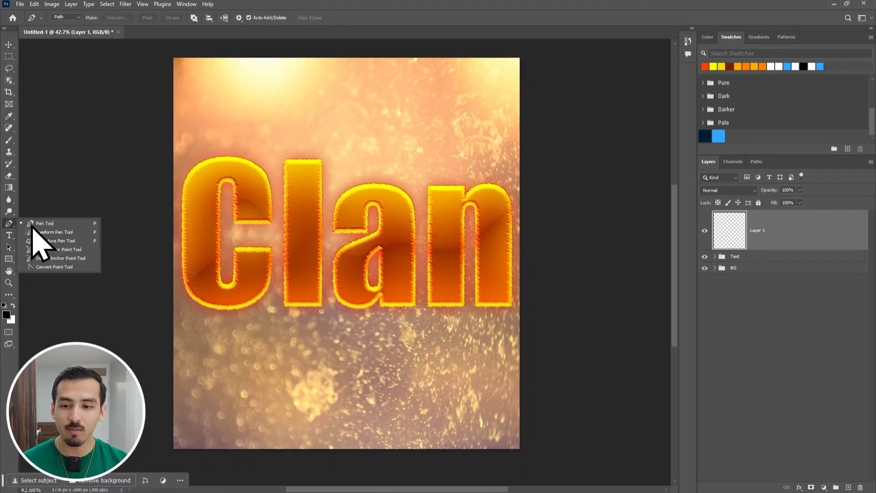
pyautogui.click(69, 225)
pyautogui.click(65, 17)
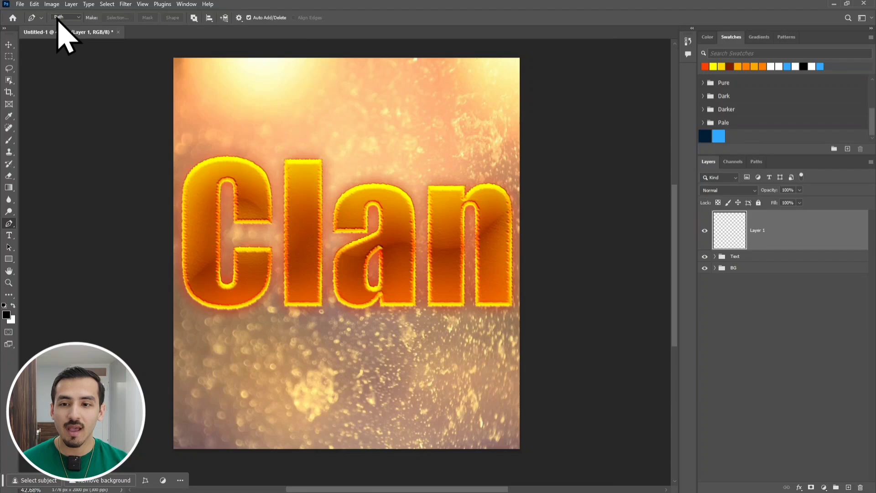
pyautogui.click(71, 32)
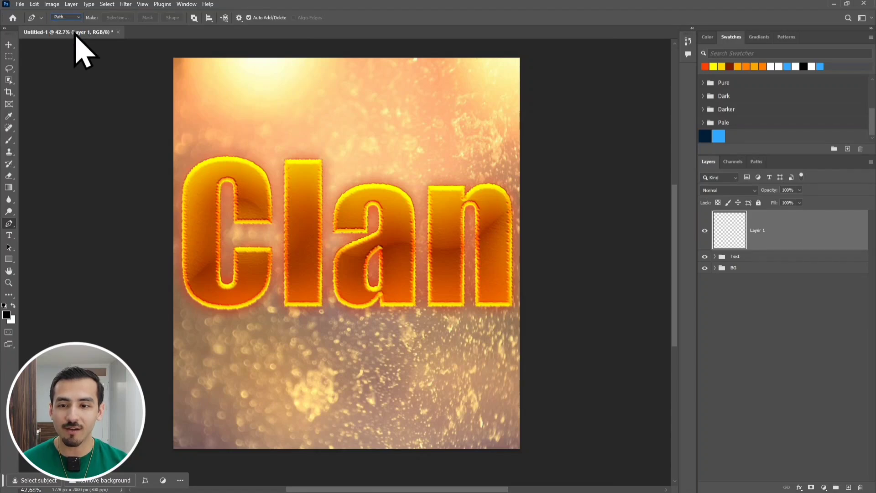
# - Draw an open zigzag path of four nearly horizontal rows, from the canvas's lower edge up to just below the word Clan
pyautogui.click(161, 446)
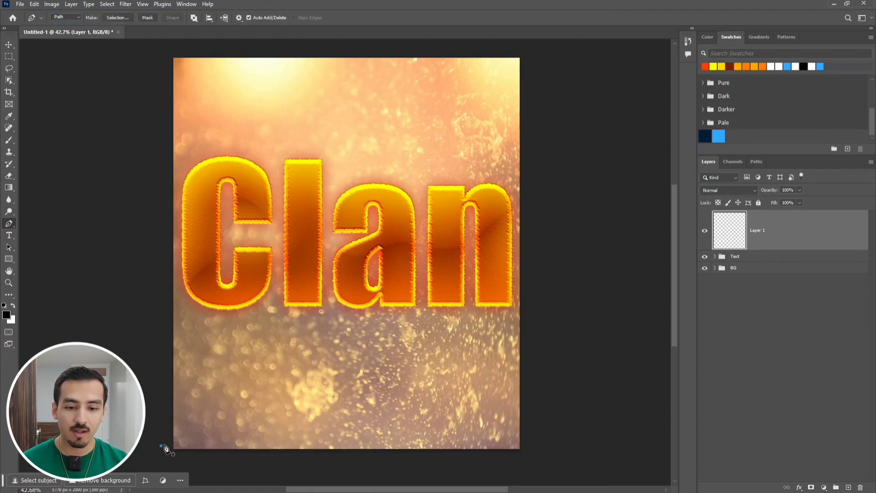
pyautogui.click(510, 443)
pyautogui.click(509, 406)
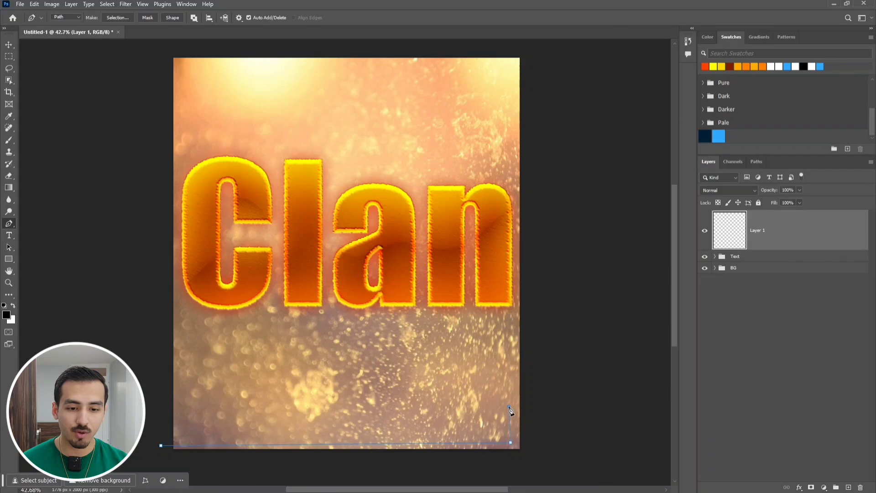
pyautogui.click(179, 415)
pyautogui.click(182, 377)
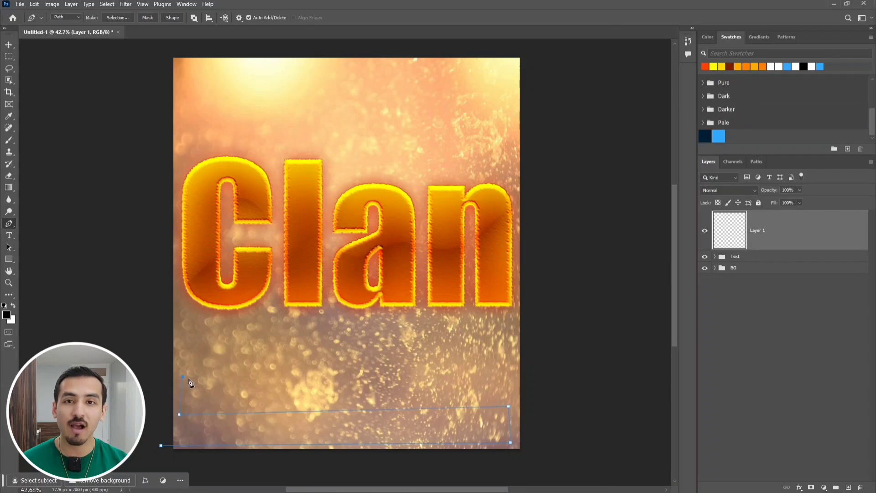
pyautogui.click(503, 370)
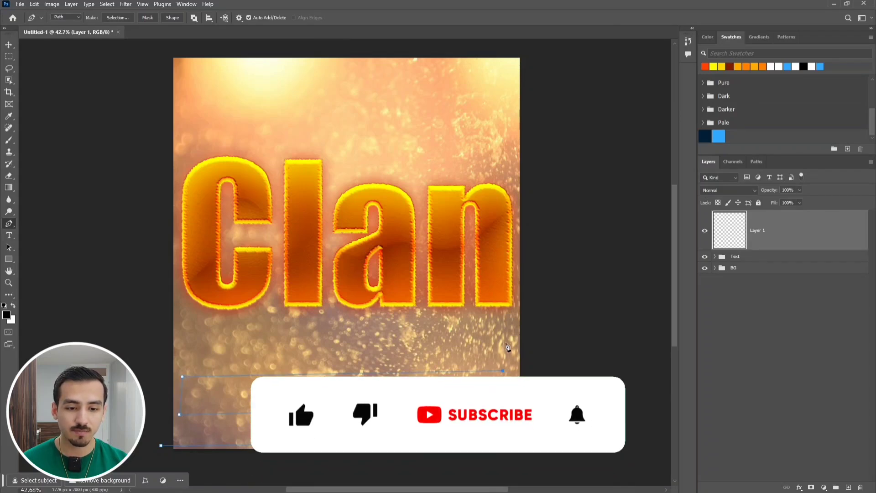
pyautogui.click(506, 336)
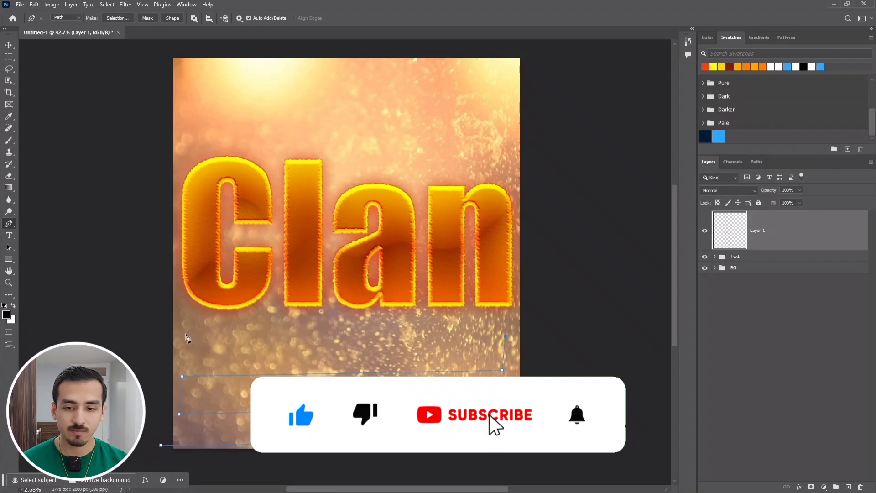
pyautogui.click(186, 336)
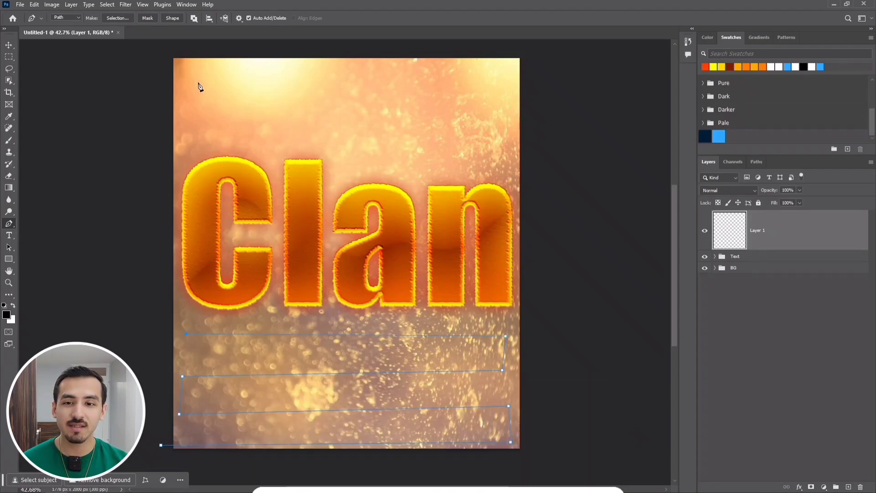
# - Start the Flame filter on the drawn path with type Multiple Flames One Direction and set the flame length to 650
pyautogui.click(125, 4)
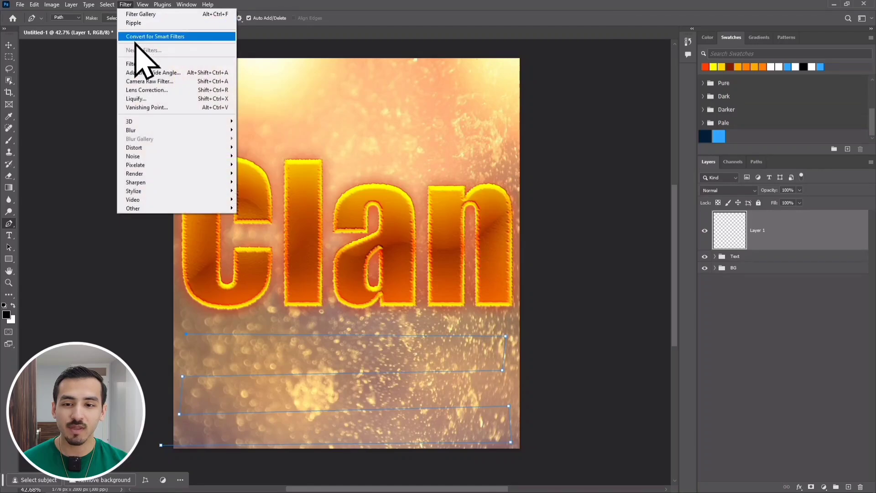
pyautogui.moveTo(197, 173)
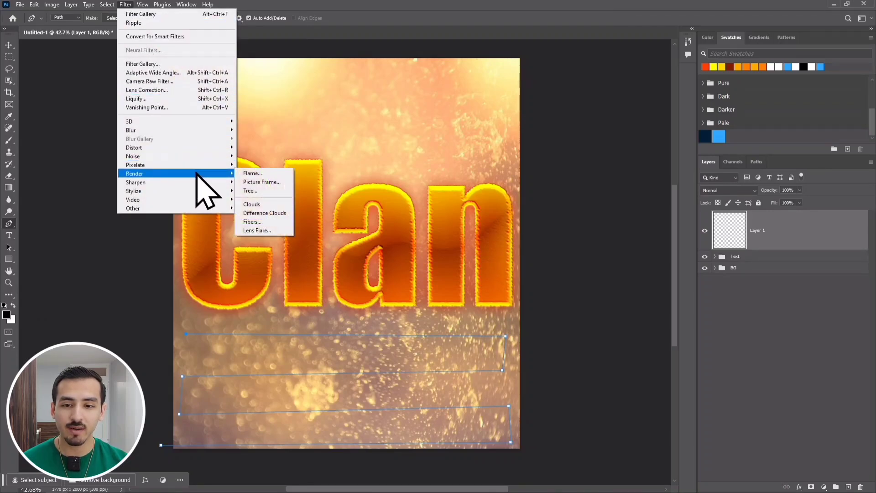
pyautogui.click(277, 173)
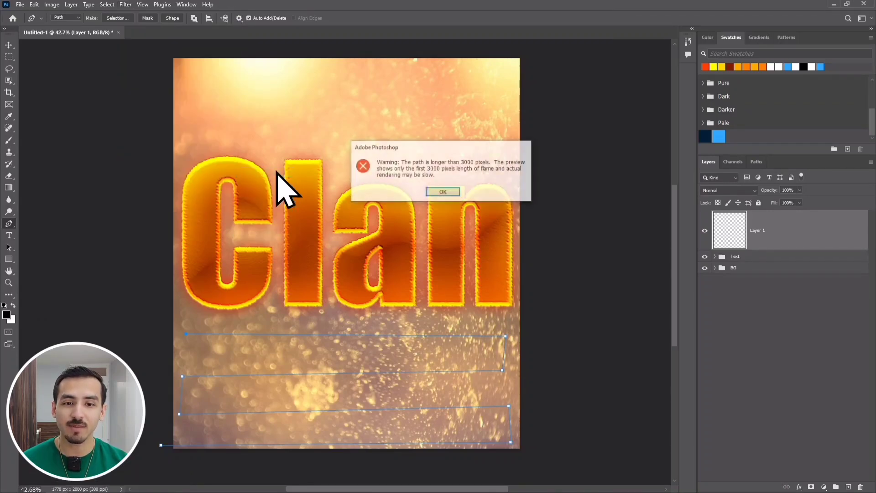
pyautogui.click(449, 191)
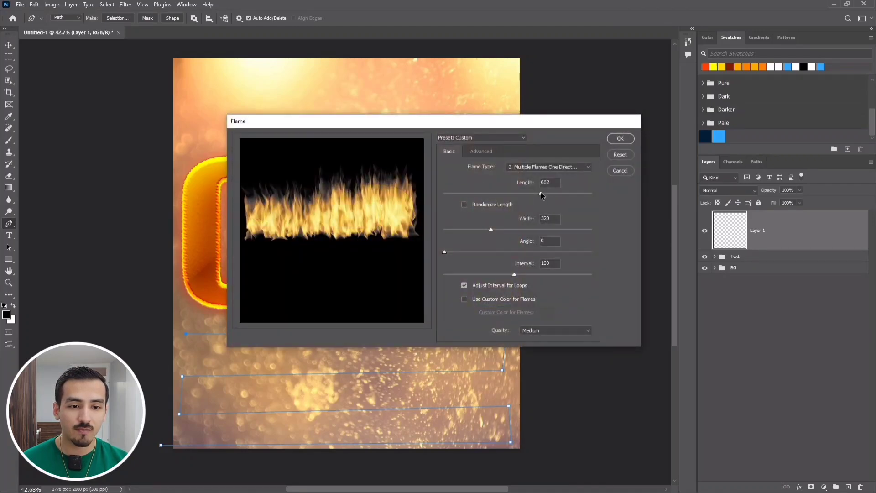
pyautogui.moveTo(526, 196); pyautogui.dragTo(532, 195)
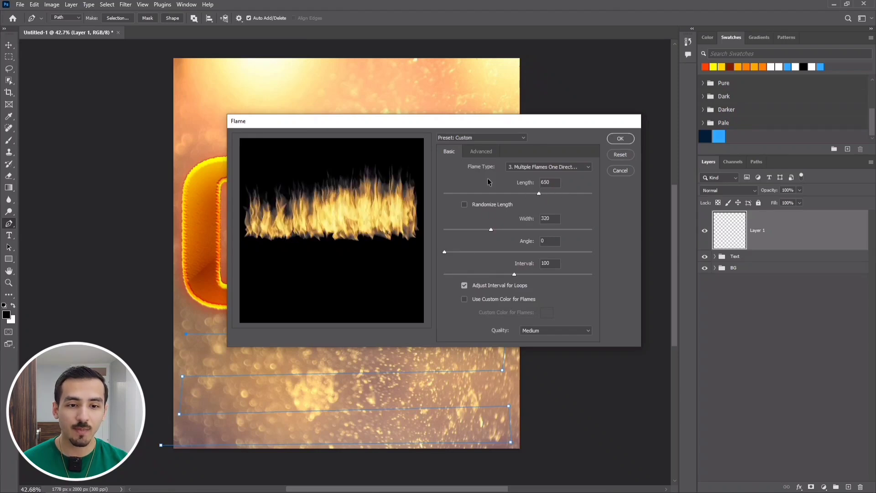
pyautogui.click(525, 167)
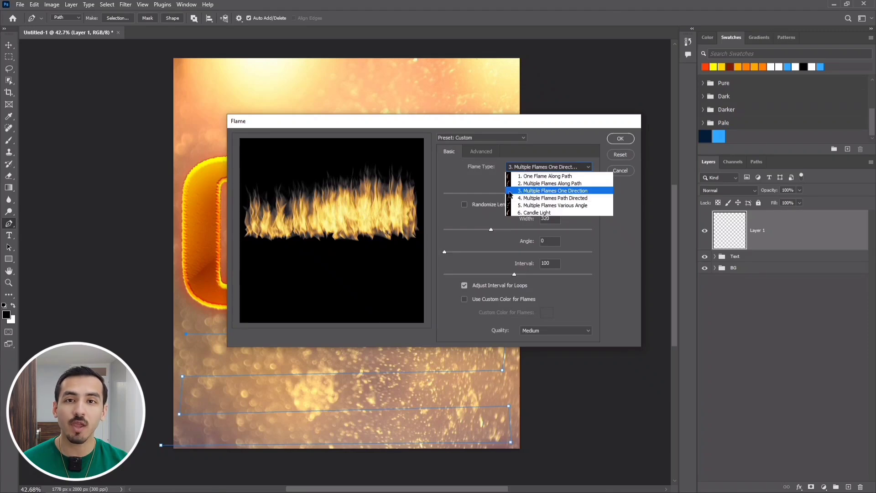
pyautogui.click(476, 186)
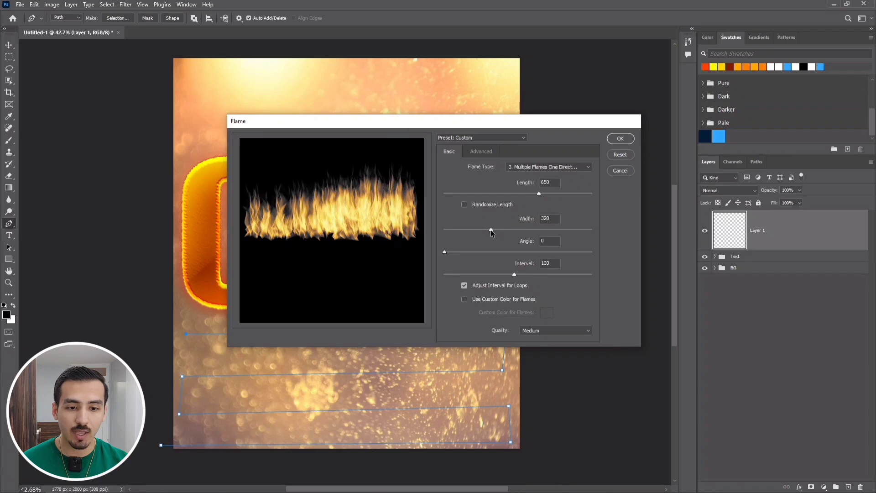
# - Set the flame width to 453 and keep the angle at 0
pyautogui.moveTo(491, 230); pyautogui.dragTo(503, 230)
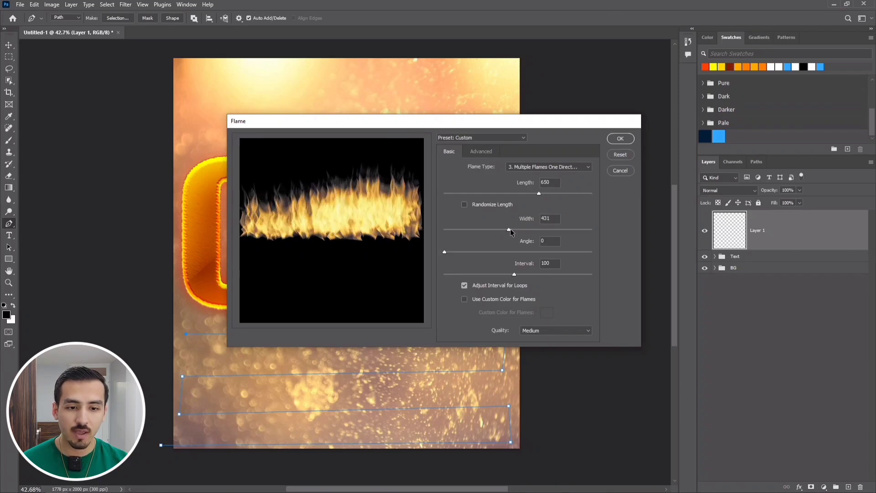
pyautogui.moveTo(510, 229); pyautogui.dragTo(512, 229)
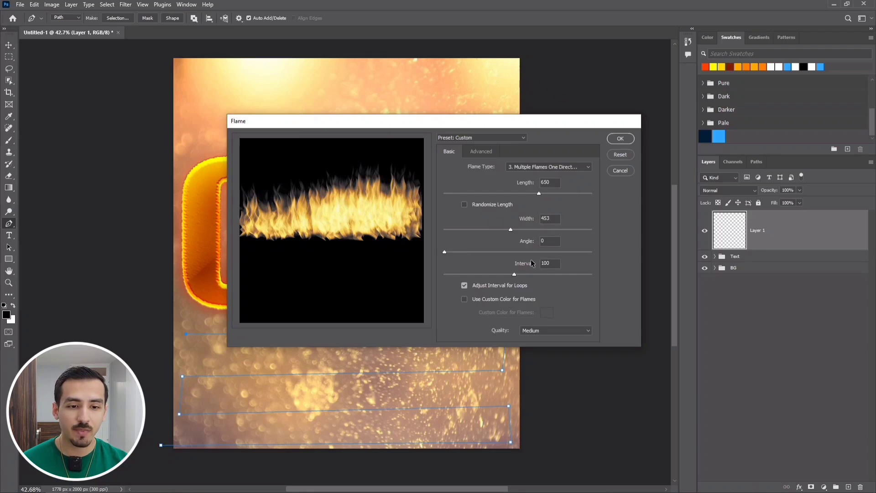
pyautogui.moveTo(450, 252); pyautogui.dragTo(483, 252)
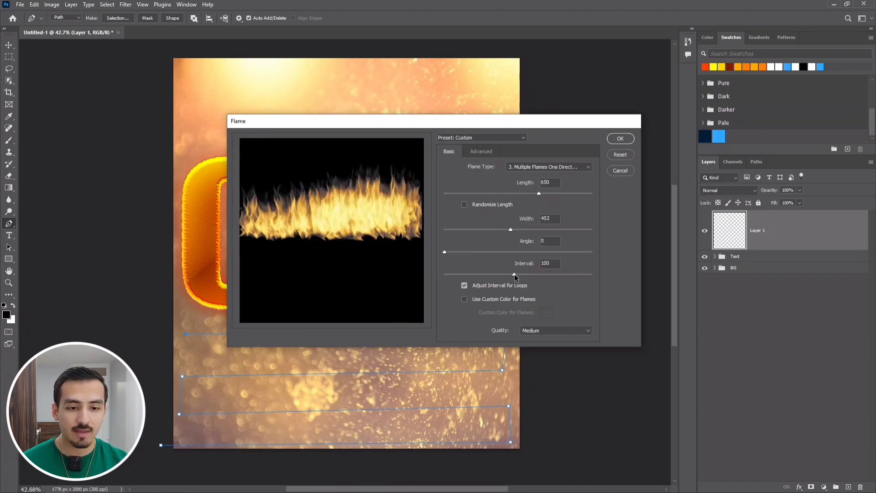
# - Try wider and tighter flame intervals, such as 186 and 37, then set the interval to 107
pyautogui.moveTo(512, 273)
pyautogui.mouseDown()
pyautogui.moveTo(531, 273)
pyautogui.moveTo(523, 275)
pyautogui.mouseUp()
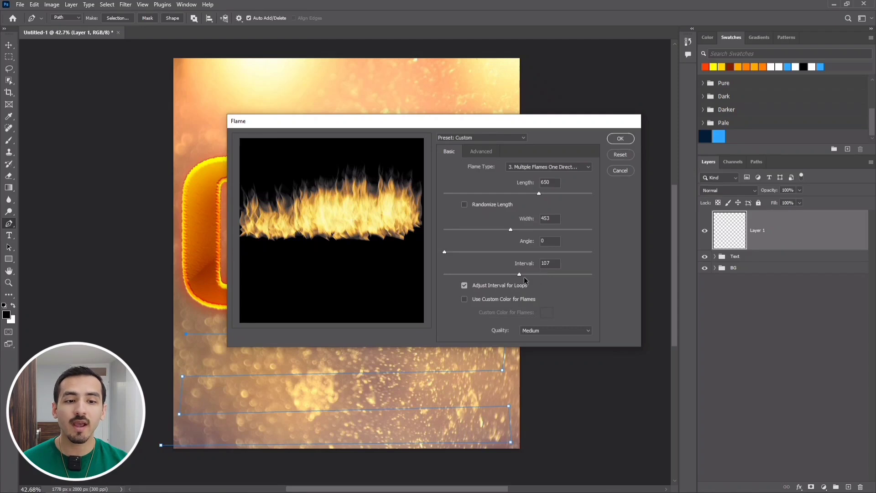
pyautogui.moveTo(519, 274); pyautogui.dragTo(546, 274)
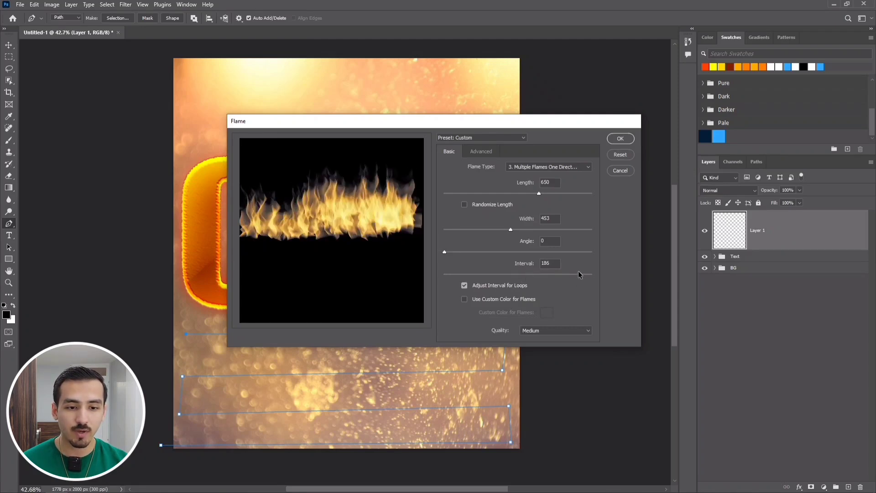
pyautogui.click(465, 275)
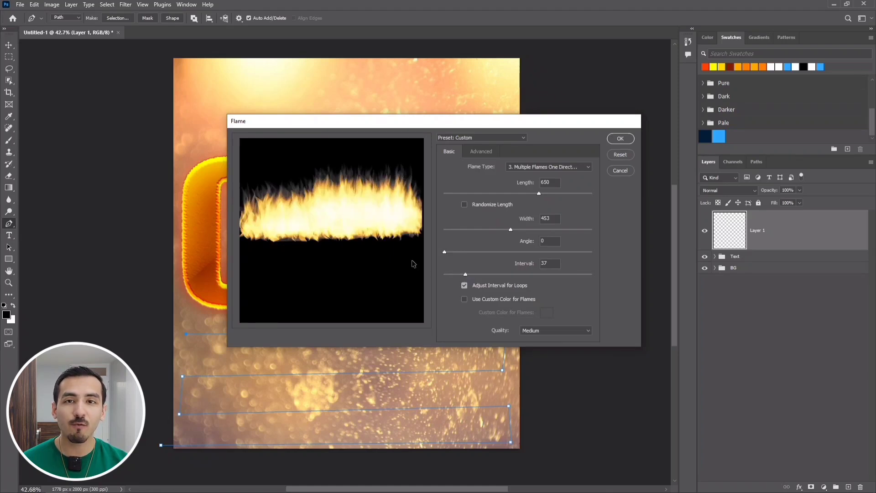
pyautogui.moveTo(465, 275); pyautogui.dragTo(507, 280)
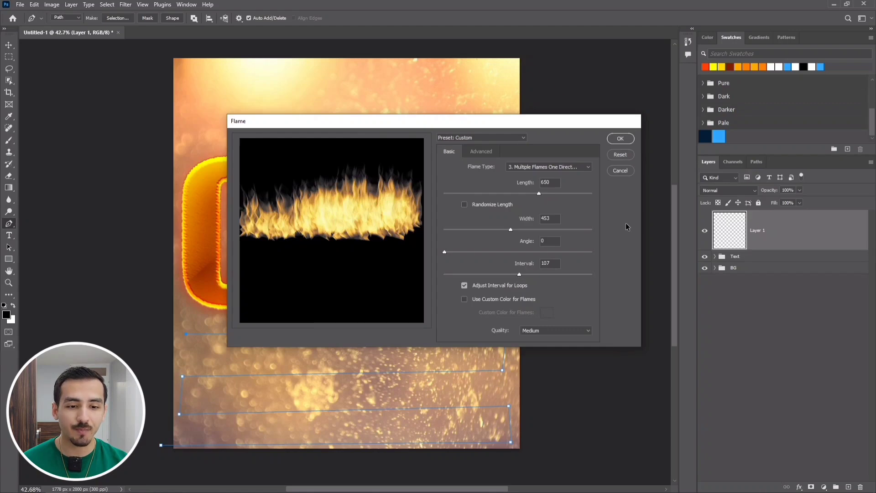
# - Keep the flame quality at Medium and render the flames onto the layer
pyautogui.click(551, 335)
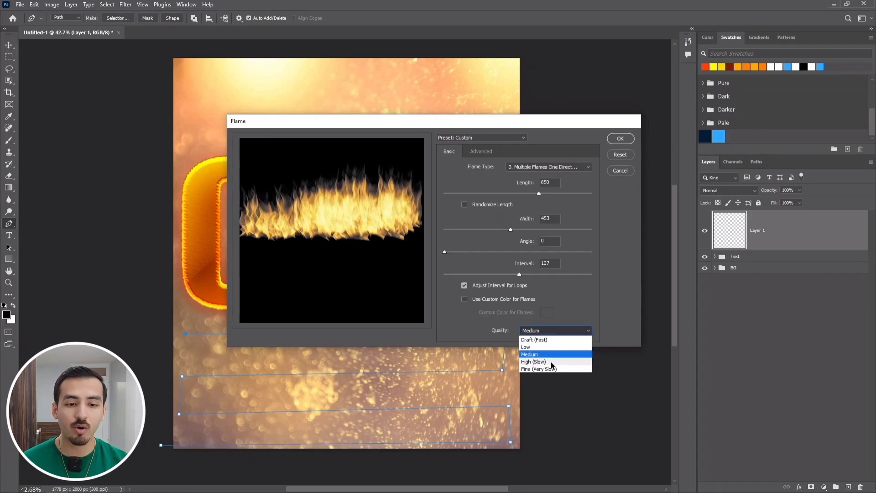
pyautogui.click(590, 306)
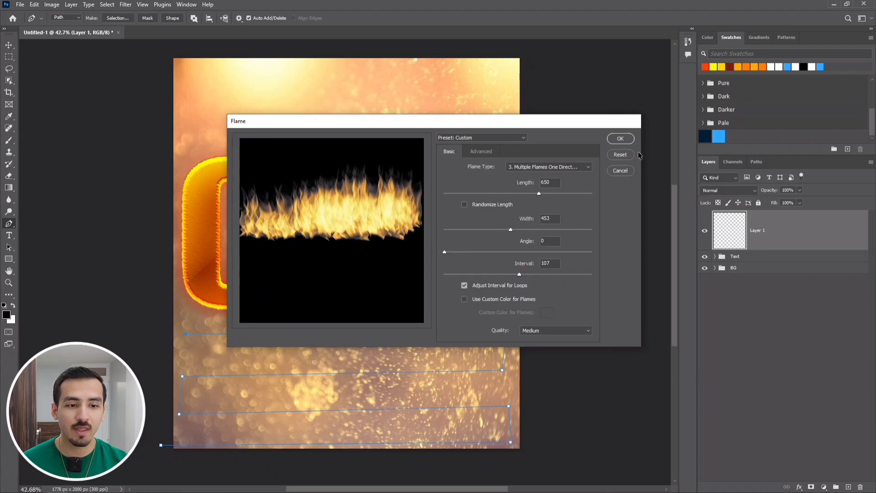
pyautogui.click(619, 139)
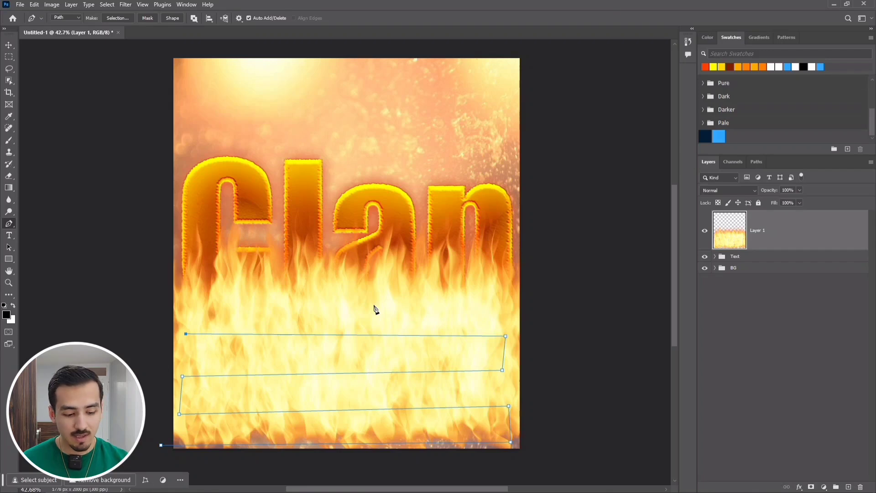
# - Delete the zigzag path and move the flames down until their tips just reach the base of the Clan letters
pyautogui.press('Delete')
pyautogui.press('Delete')
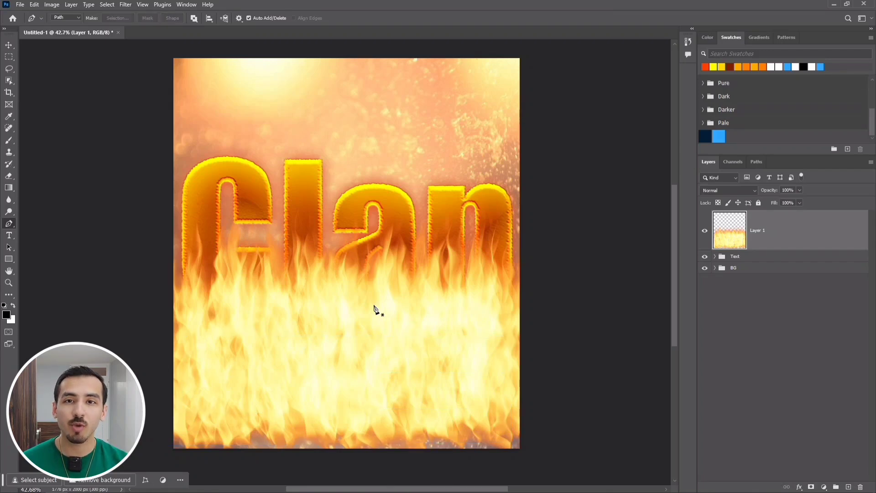
pyautogui.click(10, 46)
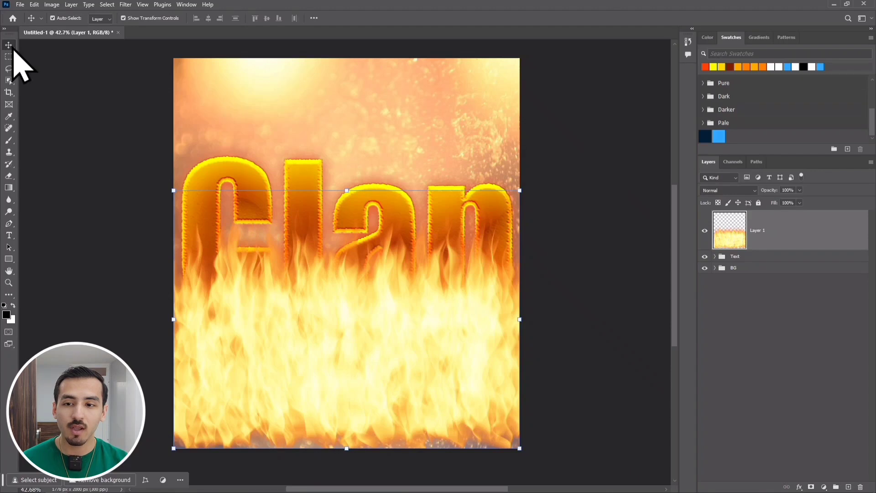
pyautogui.moveTo(381, 317); pyautogui.dragTo(391, 372)
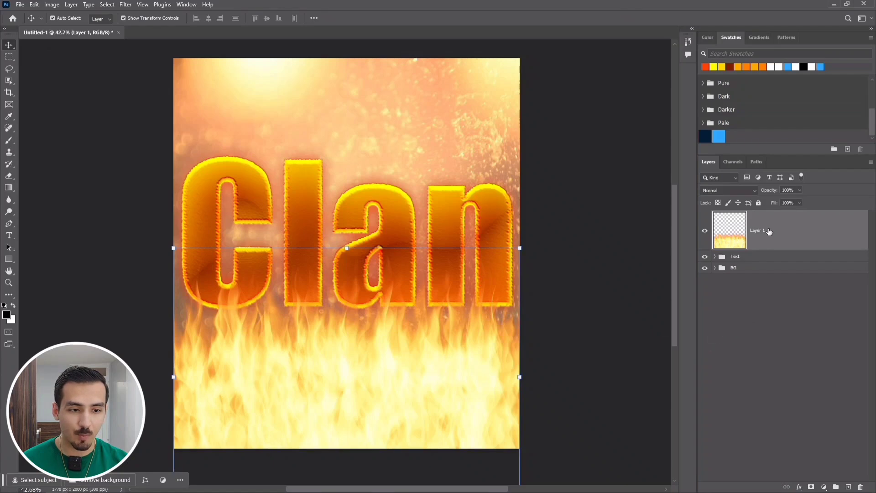
# - Move the flame layer into the Text group beneath the Clan layer, expand the group and deselect all layers
pyautogui.moveTo(768, 231); pyautogui.dragTo(800, 282)
pyautogui.click(715, 215)
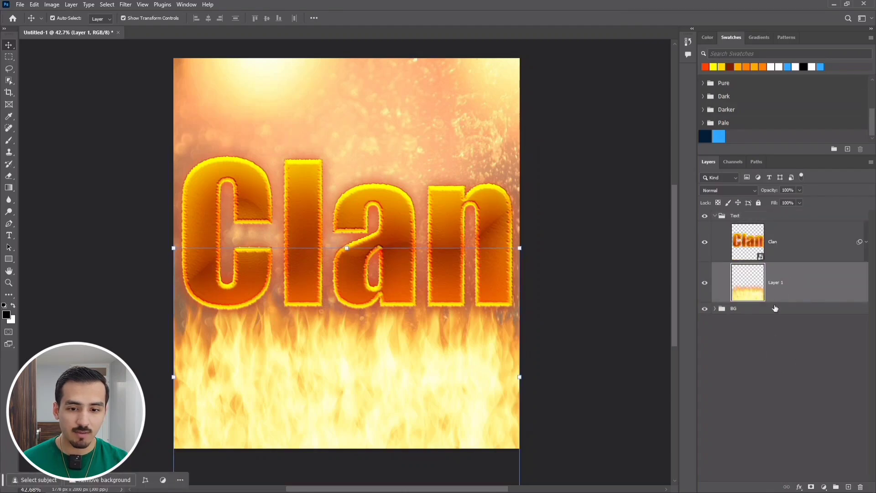
pyautogui.click(759, 343)
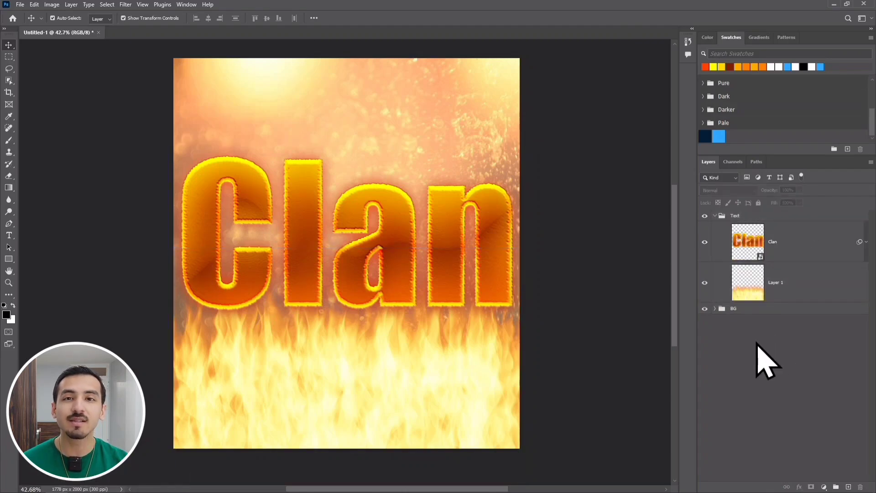